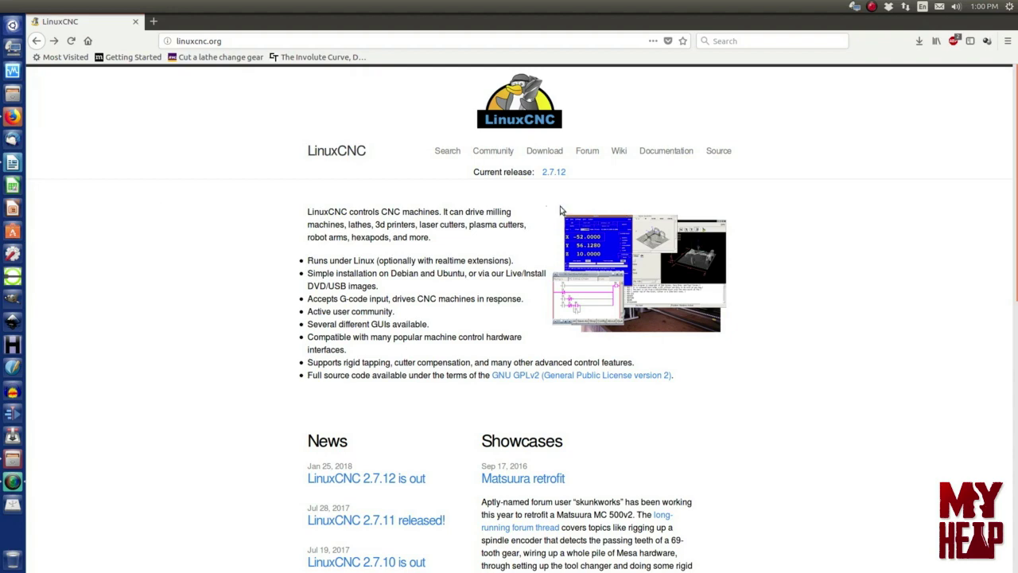
Download the 1.1 GB linuxcnc-2.7-wheezy.iso image from the Getting LinuxCNC page and check its progress
left_click(545, 151)
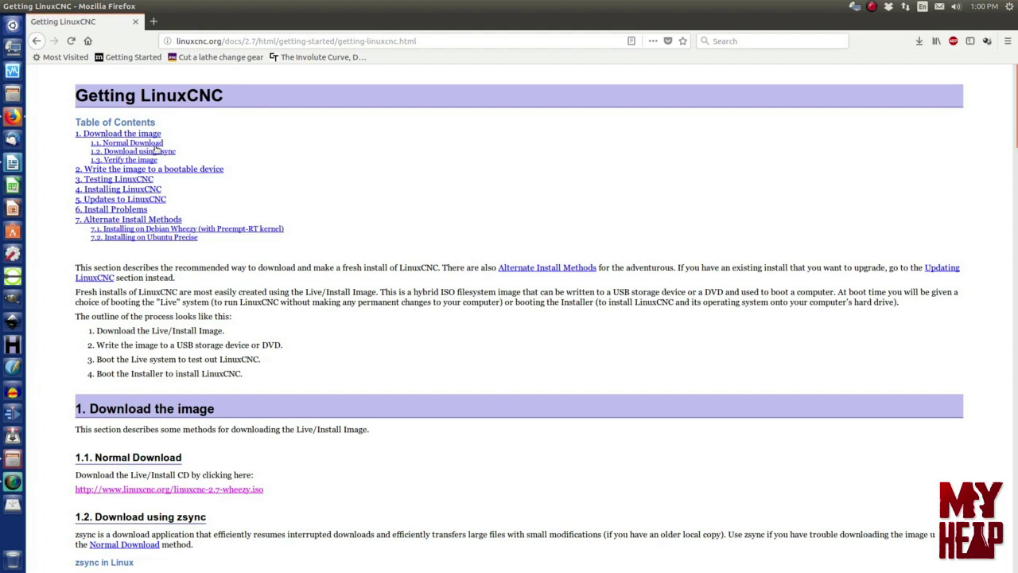
scroll(506, 320, "down", 5)
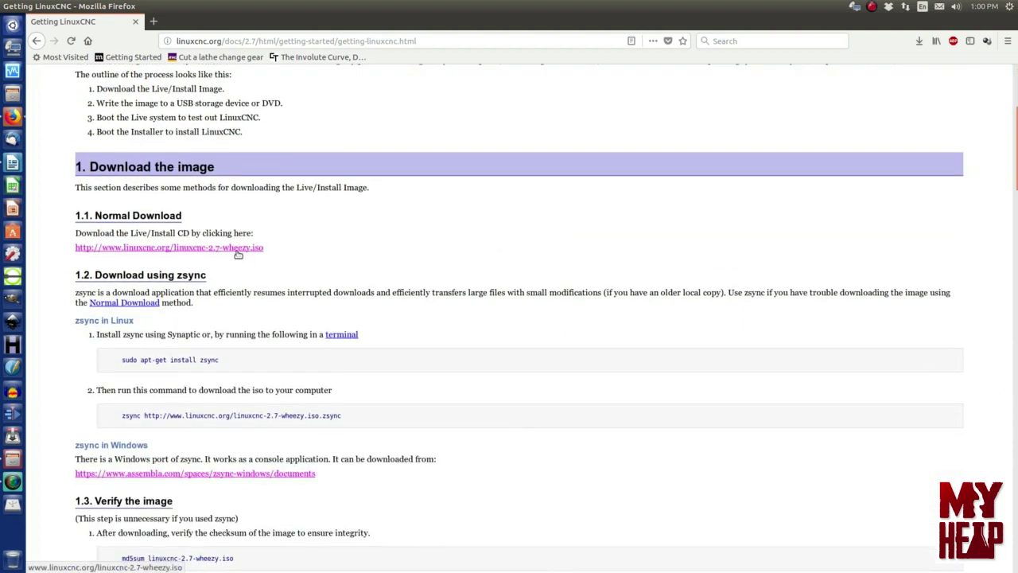
left_click(242, 253)
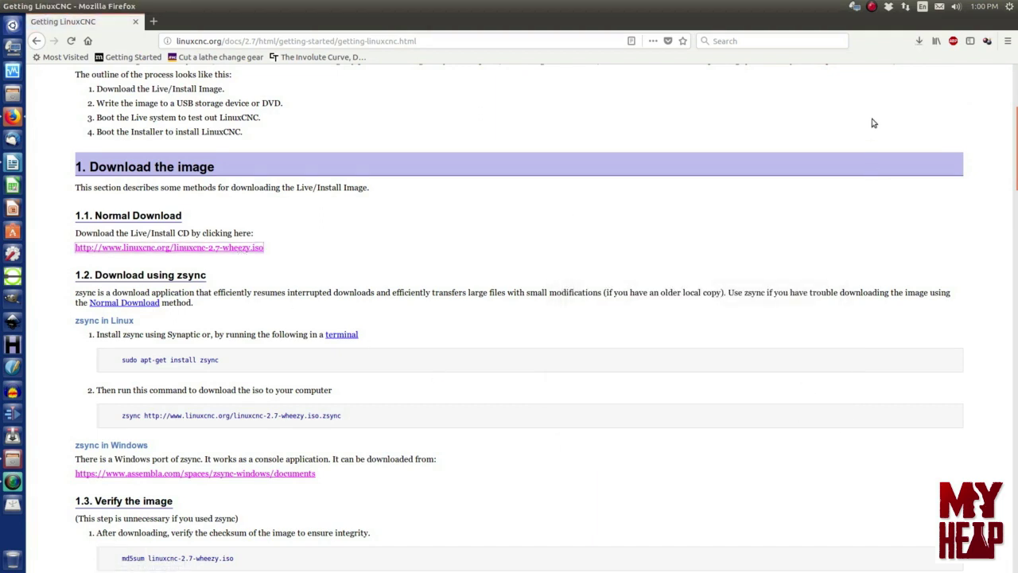
left_click(918, 44)
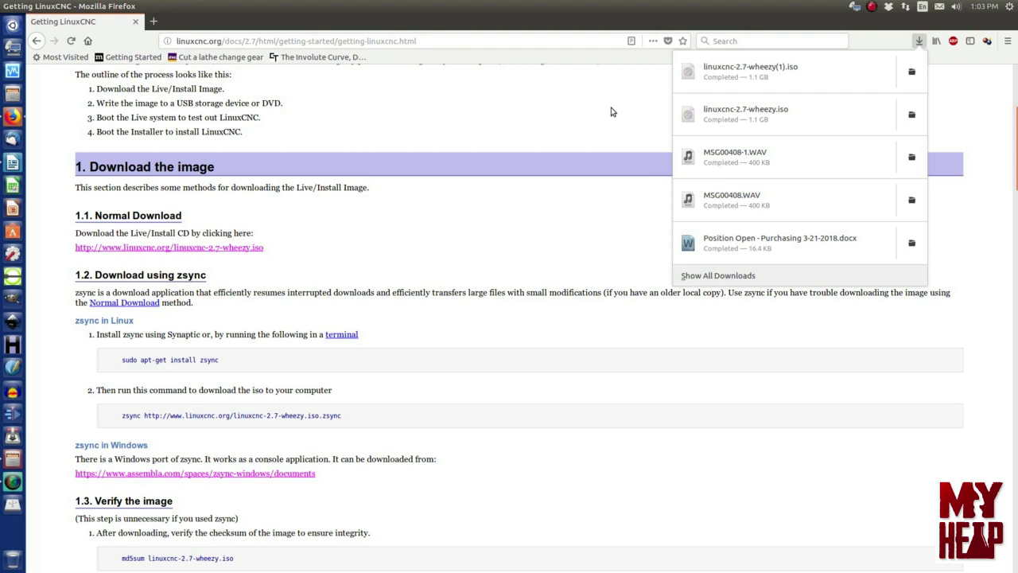
left_click(920, 42)
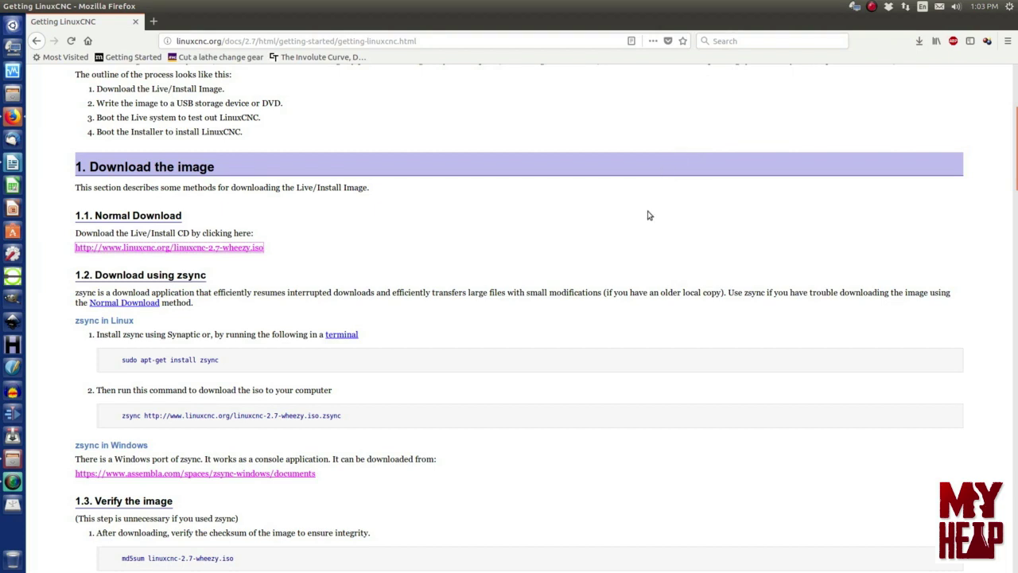
scroll(649, 218, "down", 1)
scroll(649, 218, "down", 5)
scroll(649, 218, "down", 1)
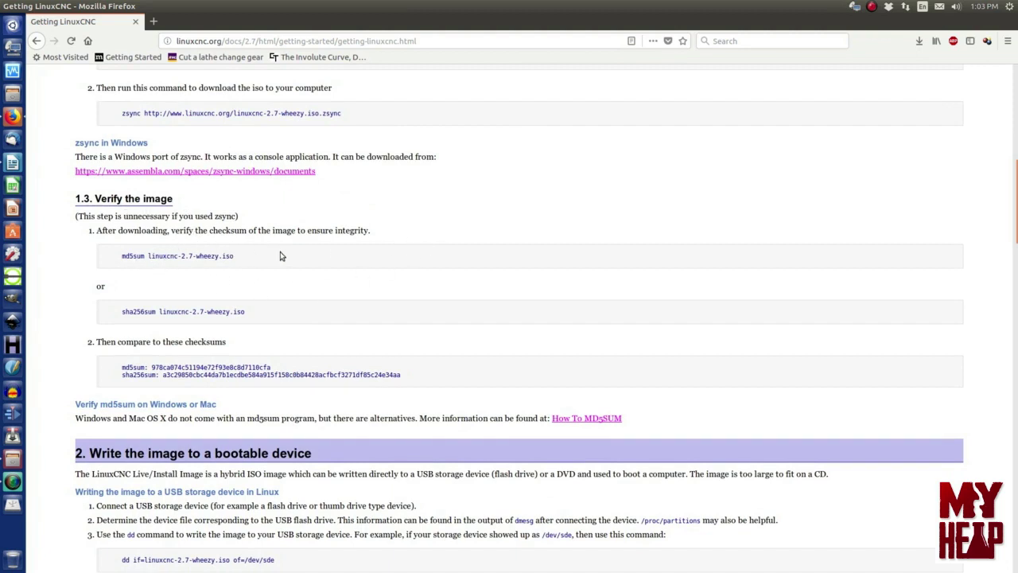
scroll(351, 299, "up", 3)
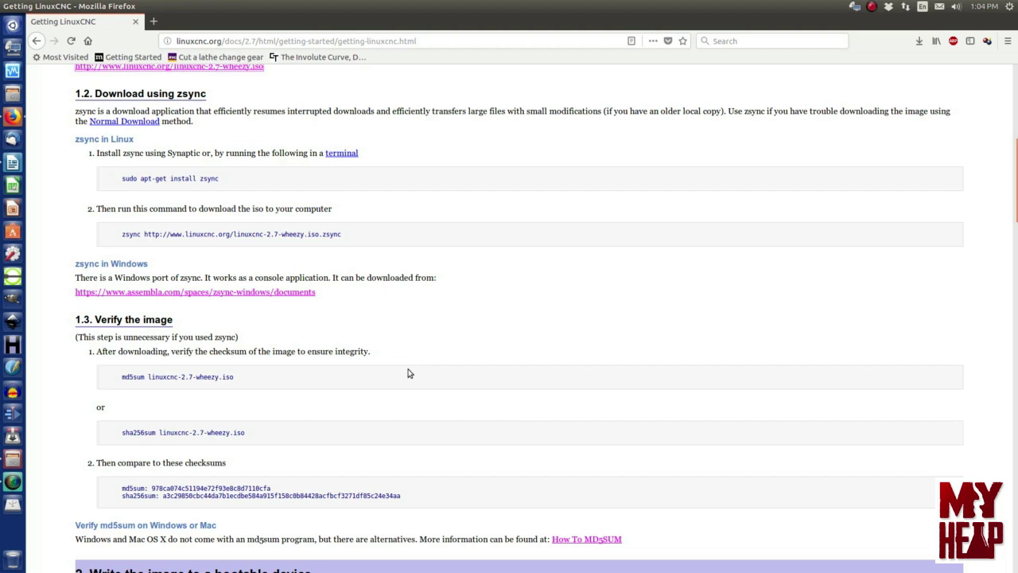
Open a terminal in the Downloads folder and list its files
key("ctrl+alt+t")
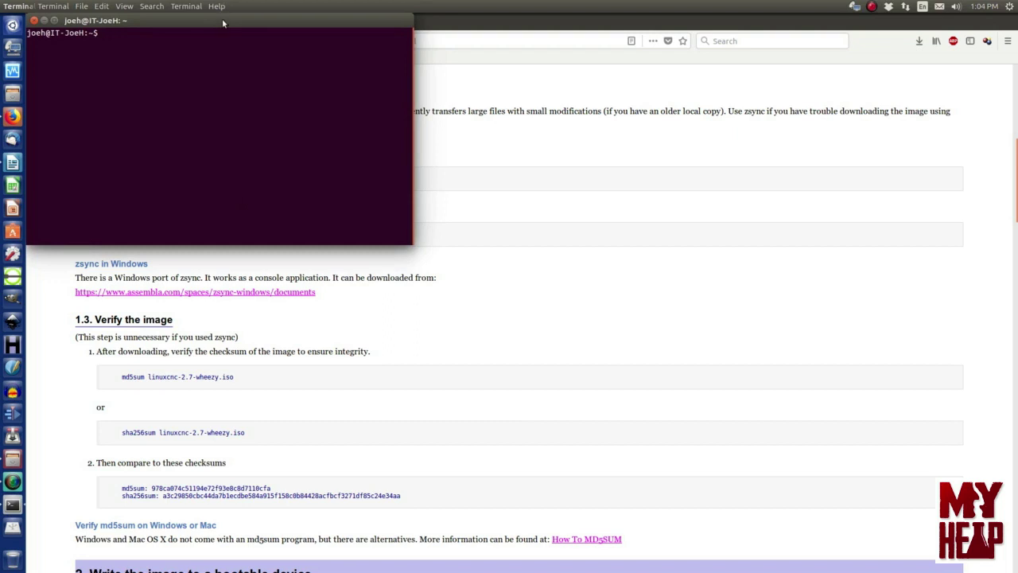
left_click_drag(224, 21, 524, 229)
type("cd Downl")
key("Tab")
key("Return")
type("ls")
key("Return")
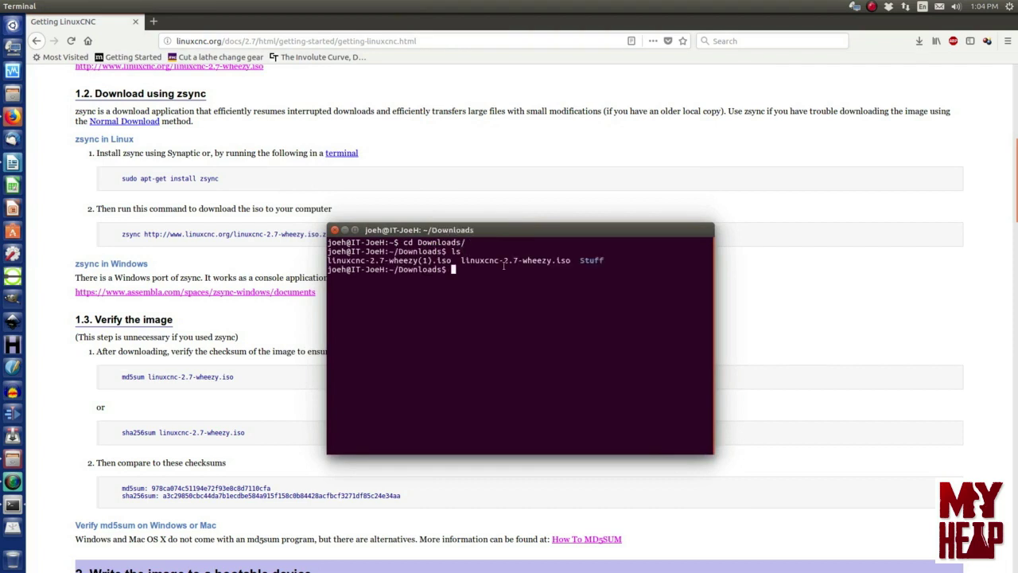
left_click_drag(331, 261, 452, 260)
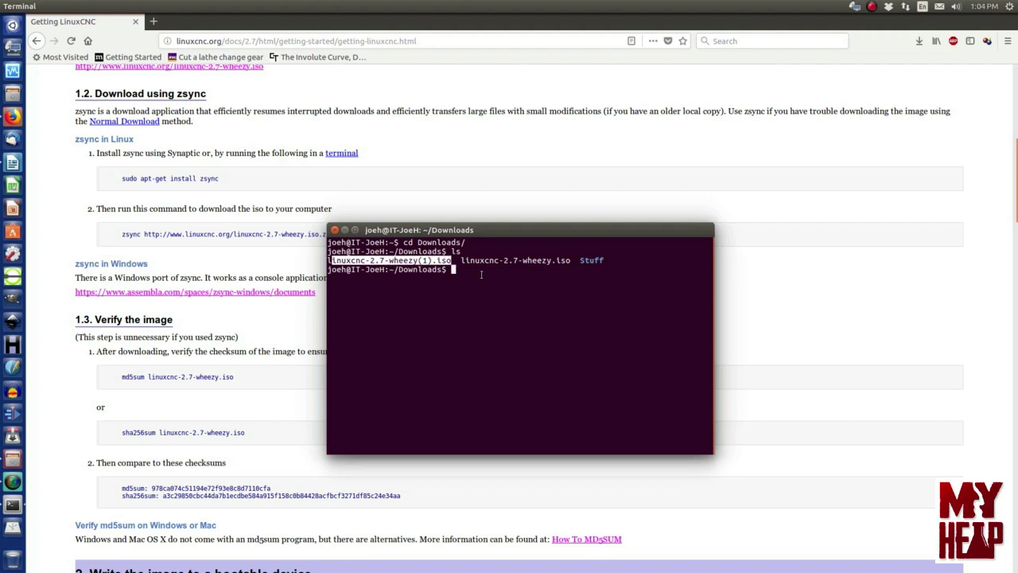
left_click(626, 405)
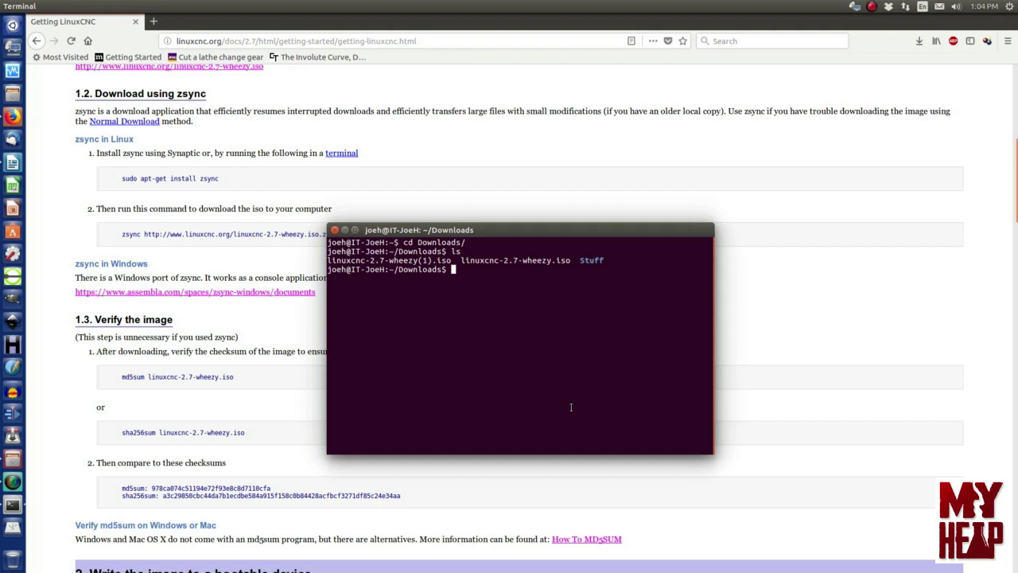
Compute the md5sum of linuxcnc-2.7-wheezy.iso and compare it with the published checksum
type("md5sum linu")
key("Tab")
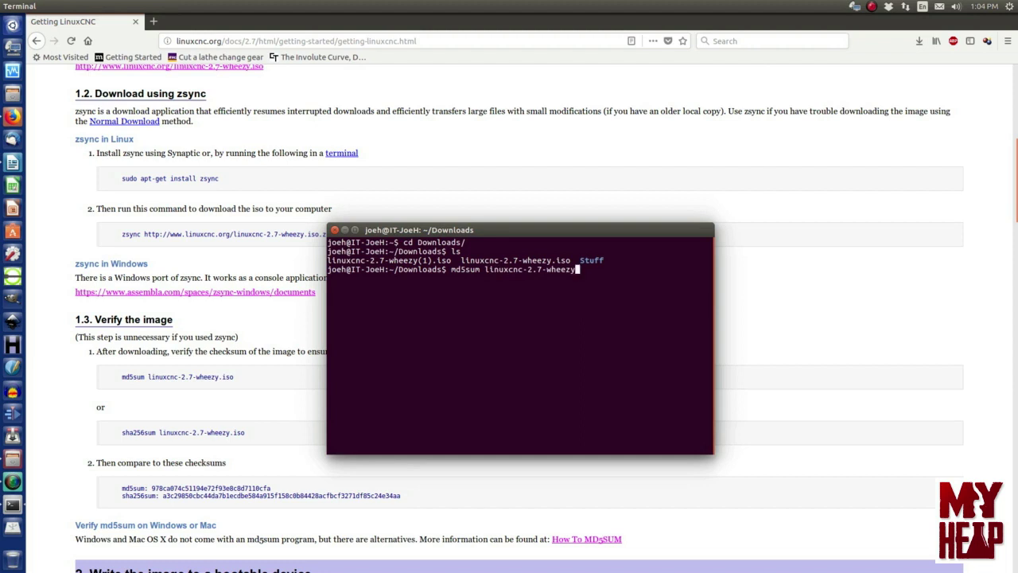
type(".")
key("Tab")
key("Return")
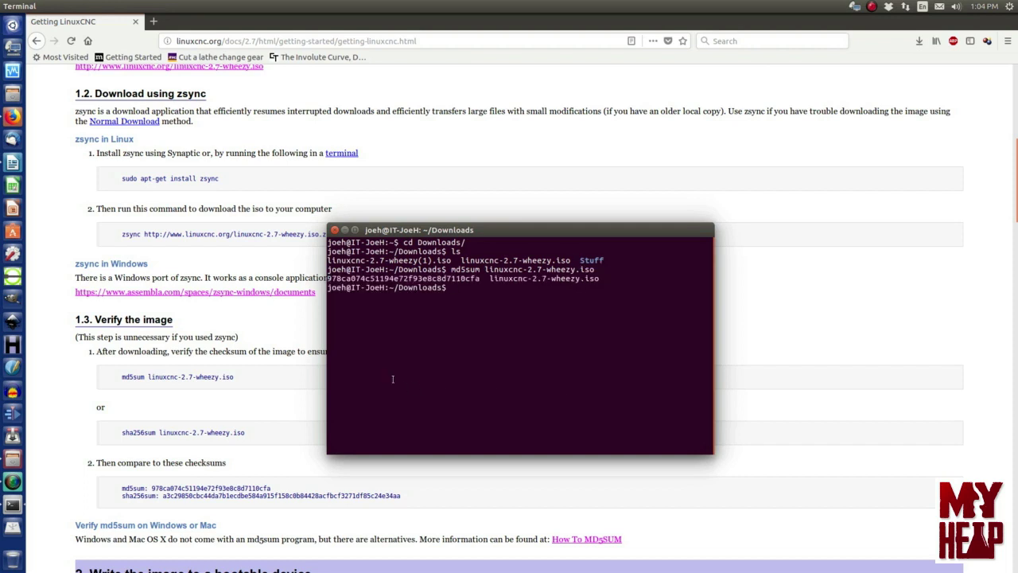
left_click_drag(327, 280, 480, 280)
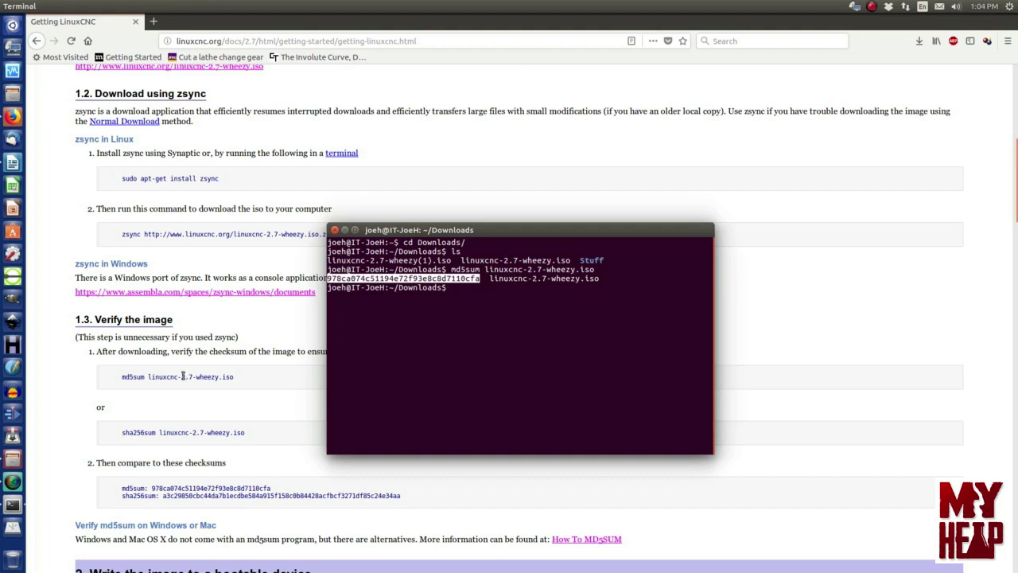
scroll(101, 448, "down", 4)
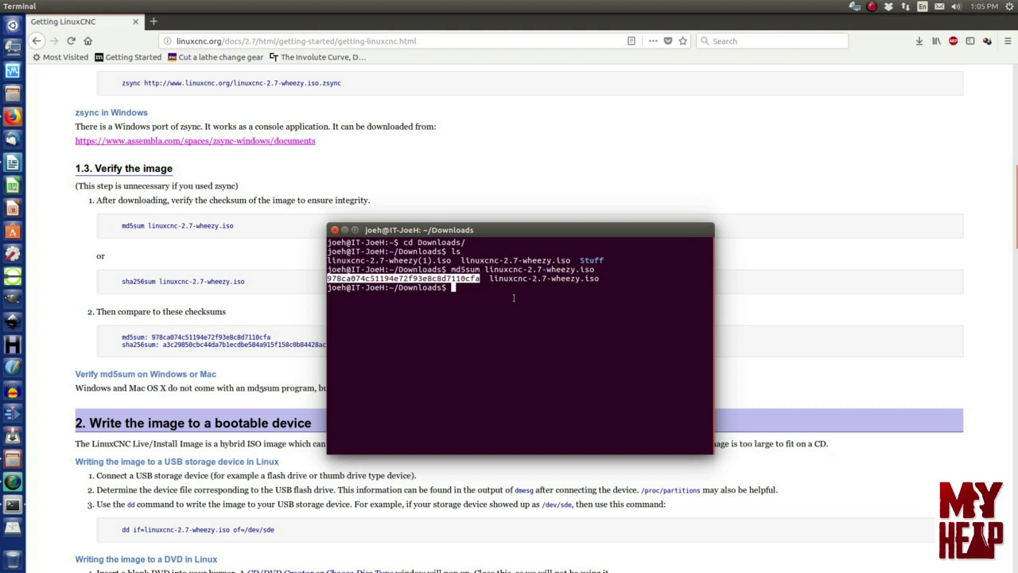
Compute the sha256sum of linuxcnc-2.7-wheezy.iso in the terminal
left_click(514, 298)
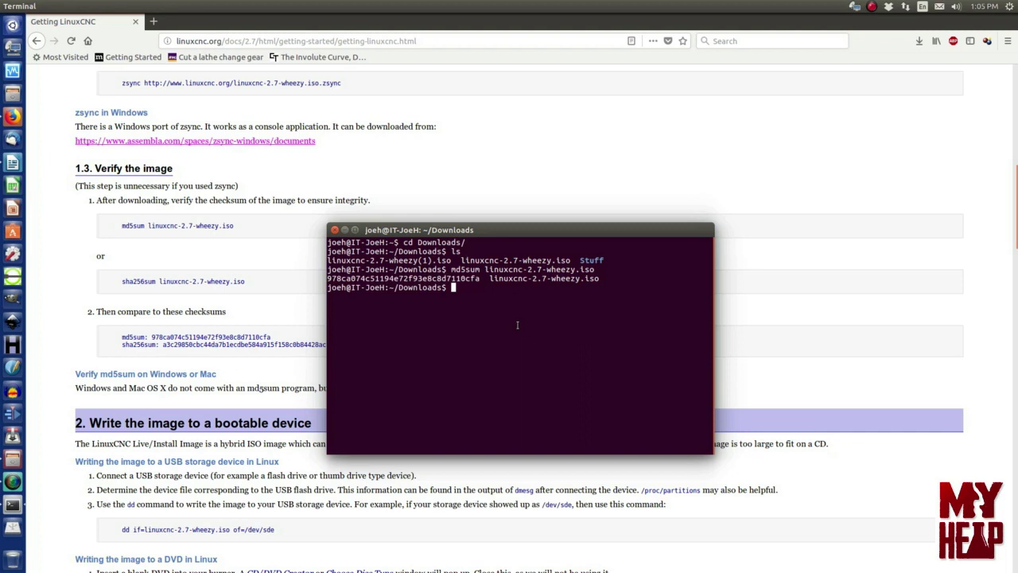
type("sha256sum linu")
key("Tab")
type(".")
key("Tab")
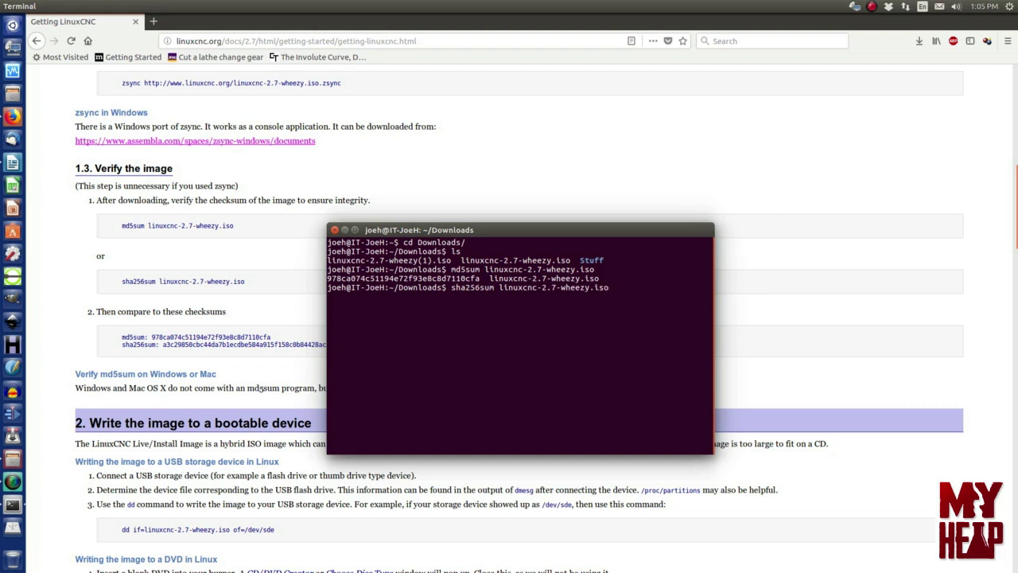
key("Return")
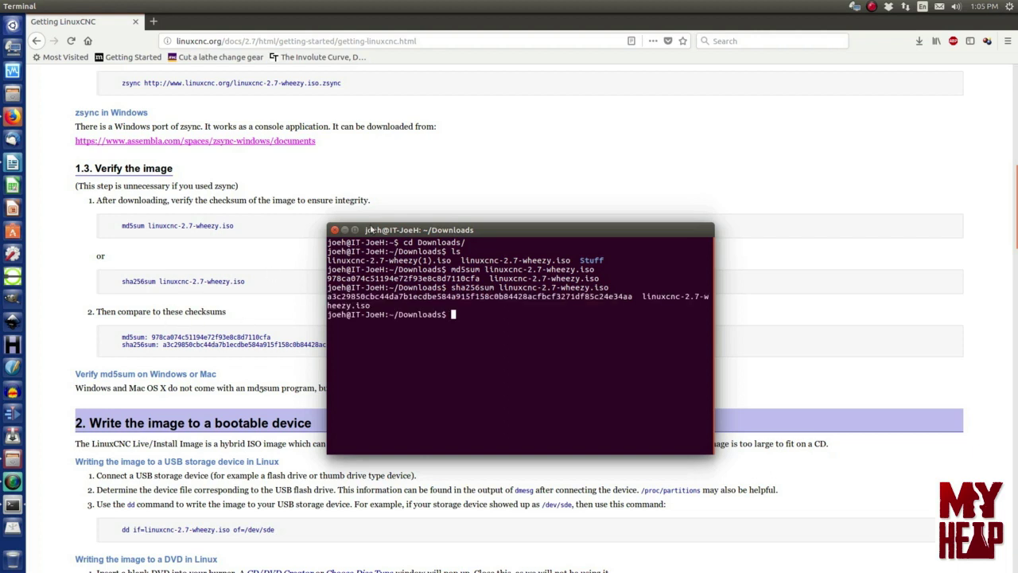
Highlight the published and computed sha256 checksums to compare them
left_click_drag(400, 229, 509, 228)
left_click_drag(162, 344, 403, 348)
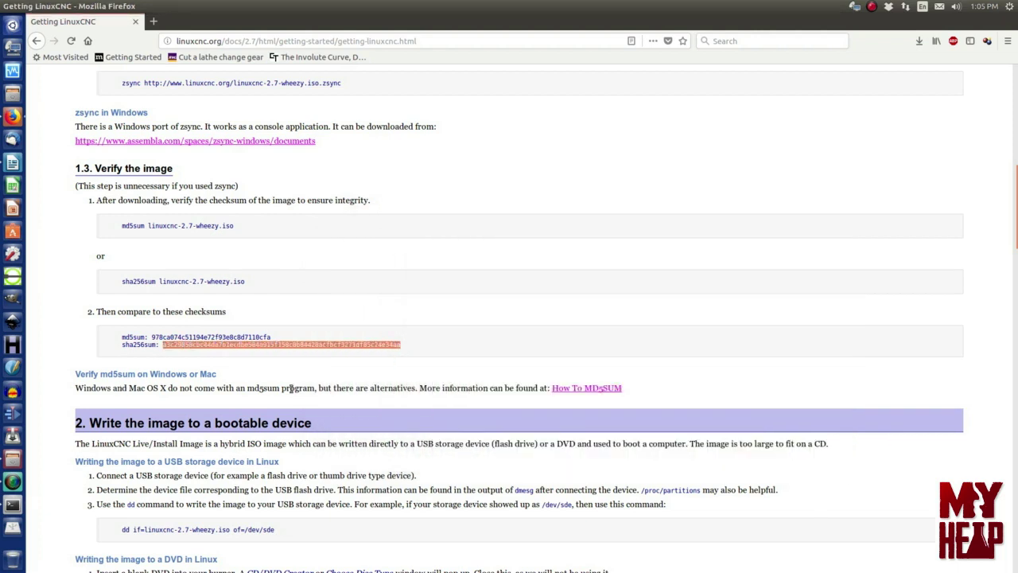
left_click(13, 504)
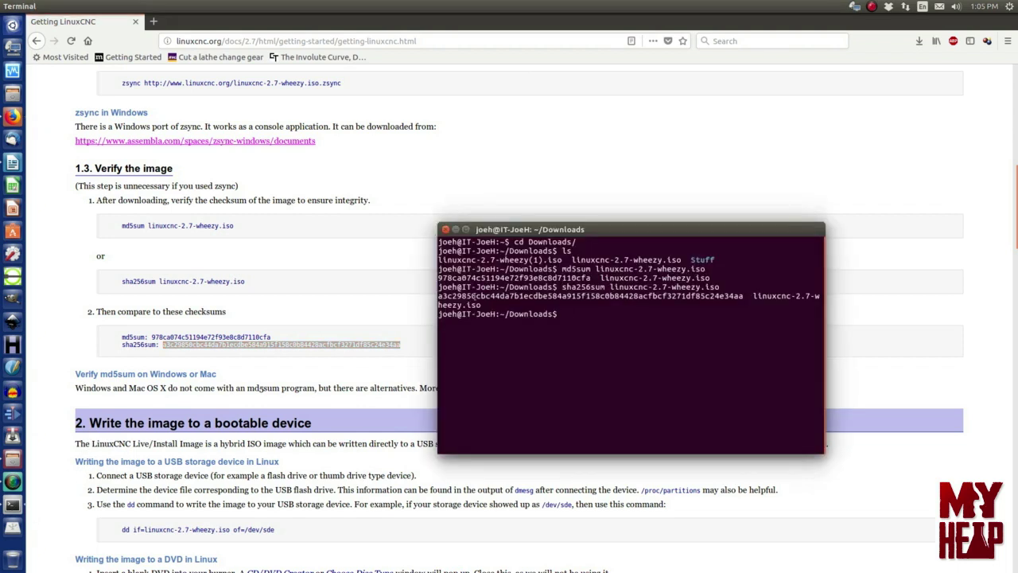
left_click_drag(439, 296, 743, 296)
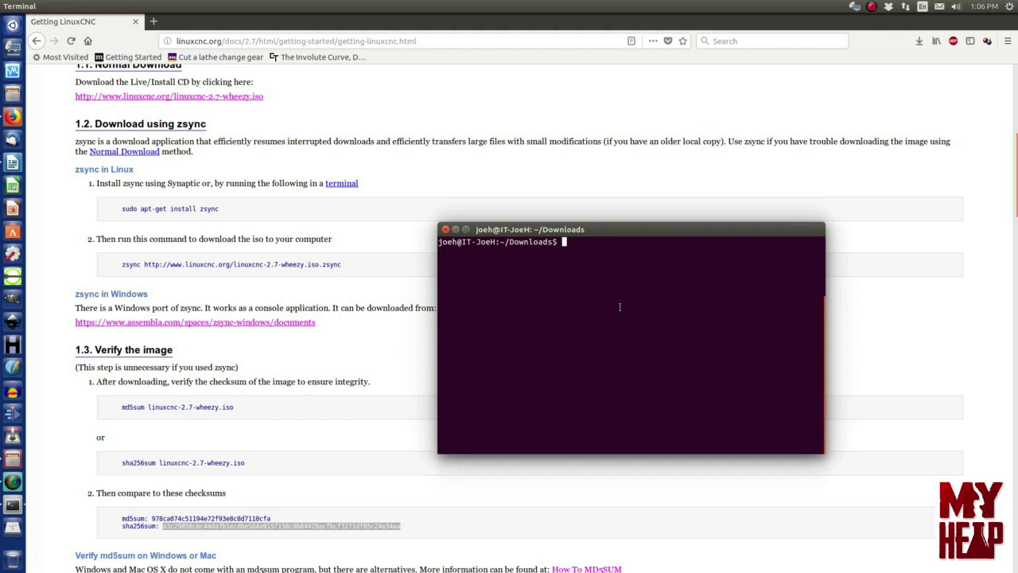
Run sudo apt install zsync with the account password; zsync 0.6.2 is already newest
type("sudo")
type("apt install zsync")
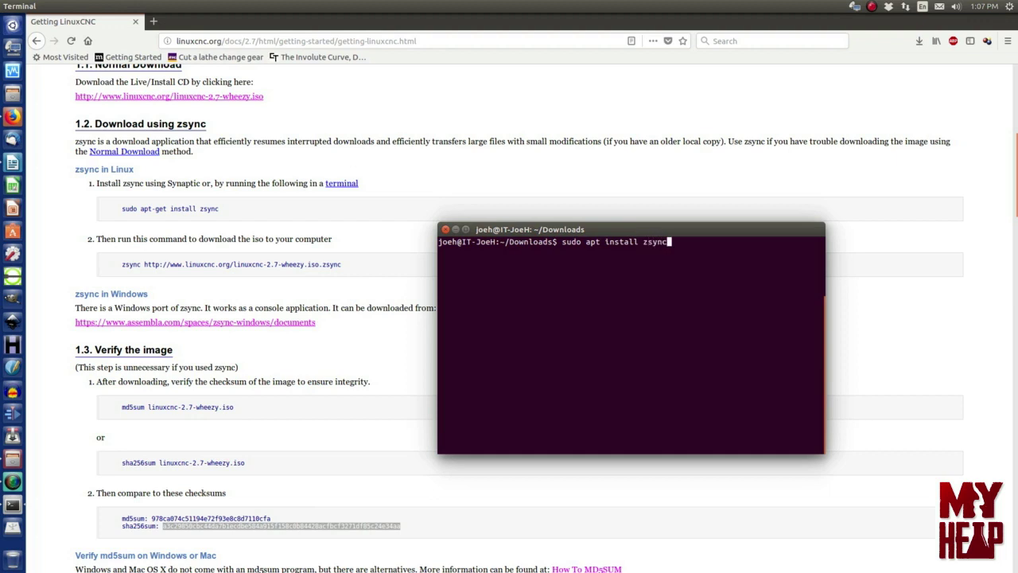
key("Return")
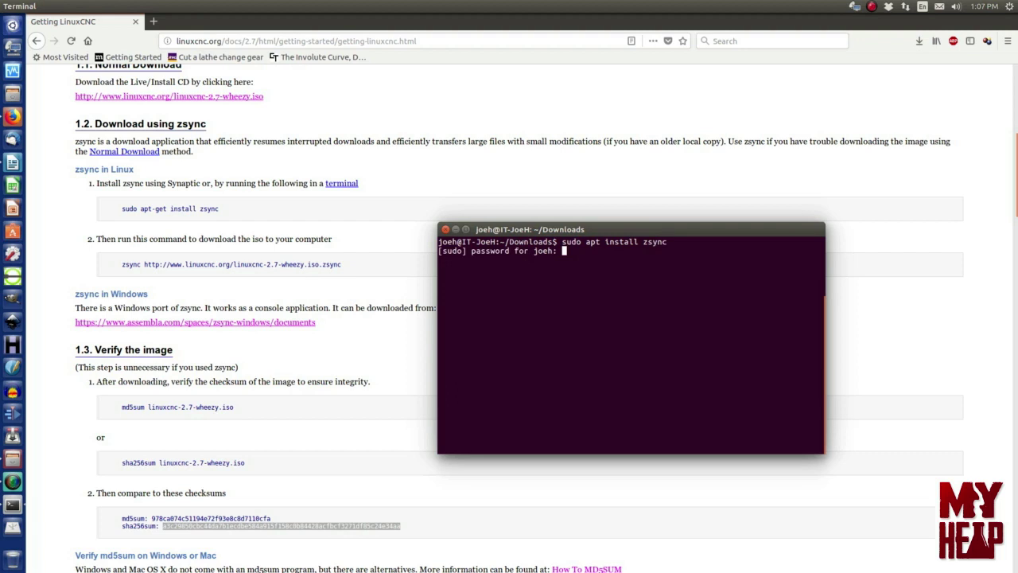
key("Return")
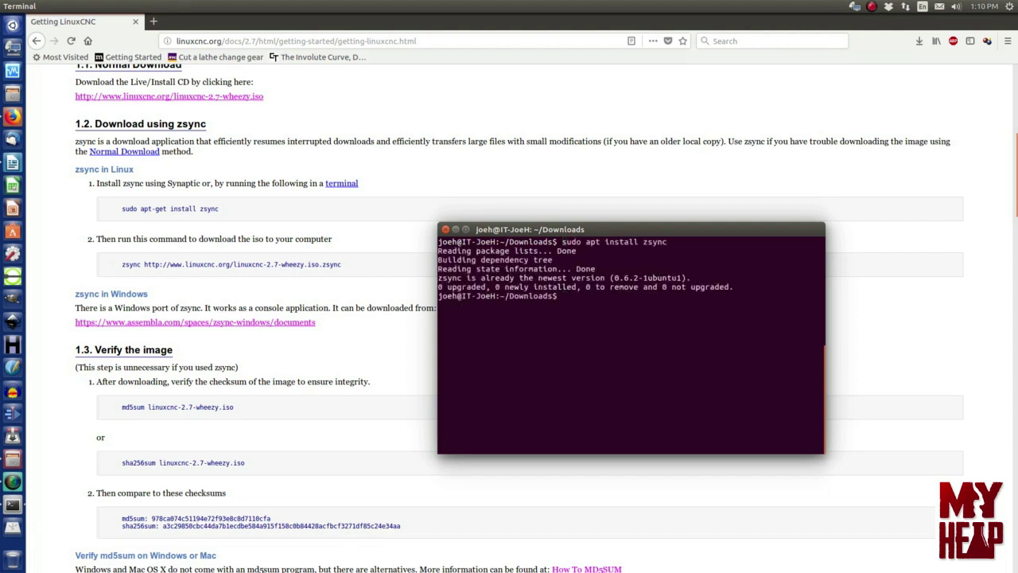
Paste the zsync command for linuxcnc-2.7-wheezy.iso.zsync at the prompt
type("zsync")
key("BackSpace")
key("BackSpace")
key("BackSpace")
key("BackSpace")
key("BackSpace")
key("BackSpace")
type("zsync http://www.linuxcnc.org/linuxcnc-2.7-wheezy.iso.zsync")
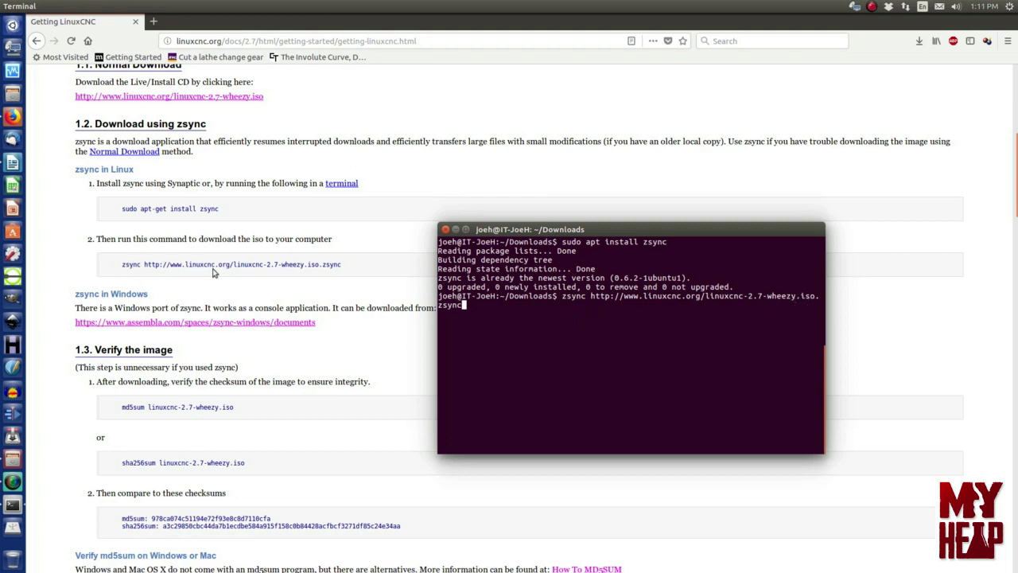
Run the zsync download of the 2.7 wheezy ISO until the checksum matches, then close the terminal
key("Return")
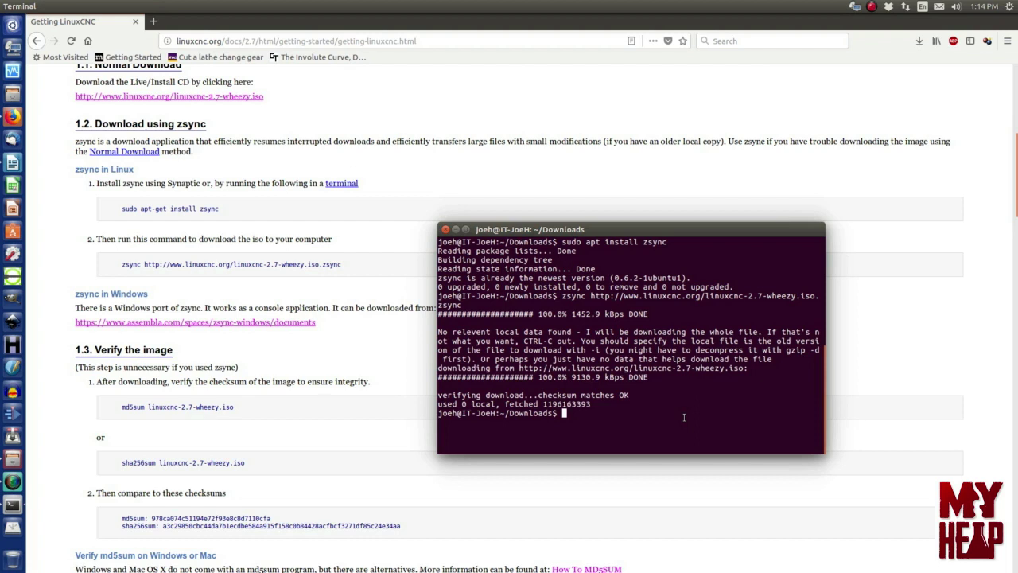
left_click(444, 230)
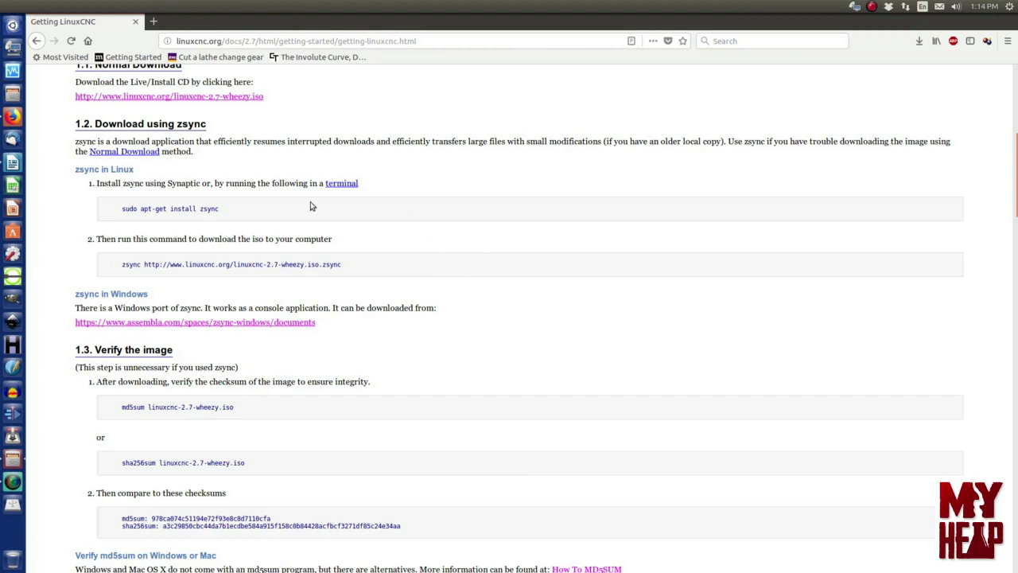
Open Files at the Downloads folder and select linuxcnc-2.7-wheezy.iso
left_click(12, 93)
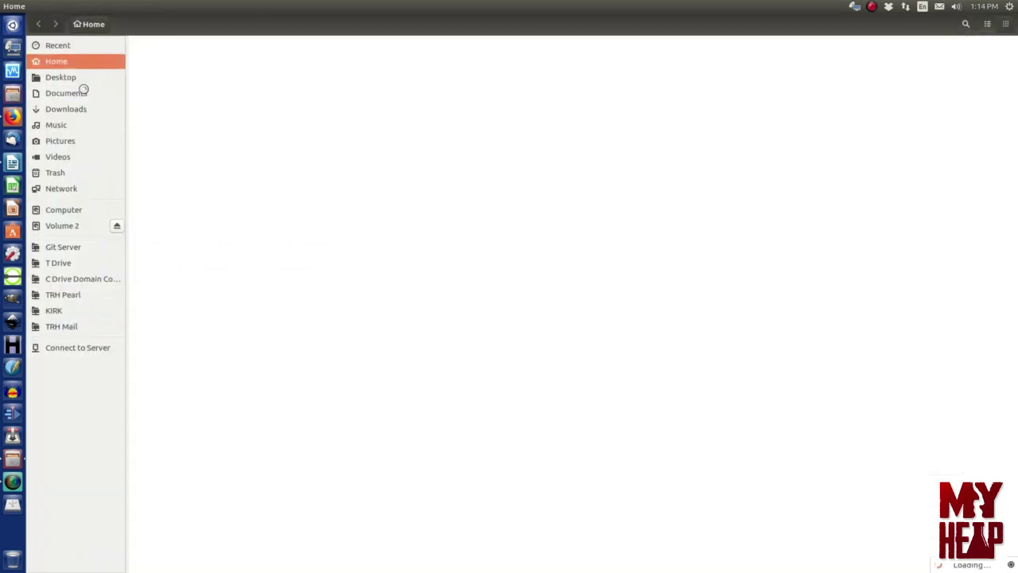
left_click(68, 110)
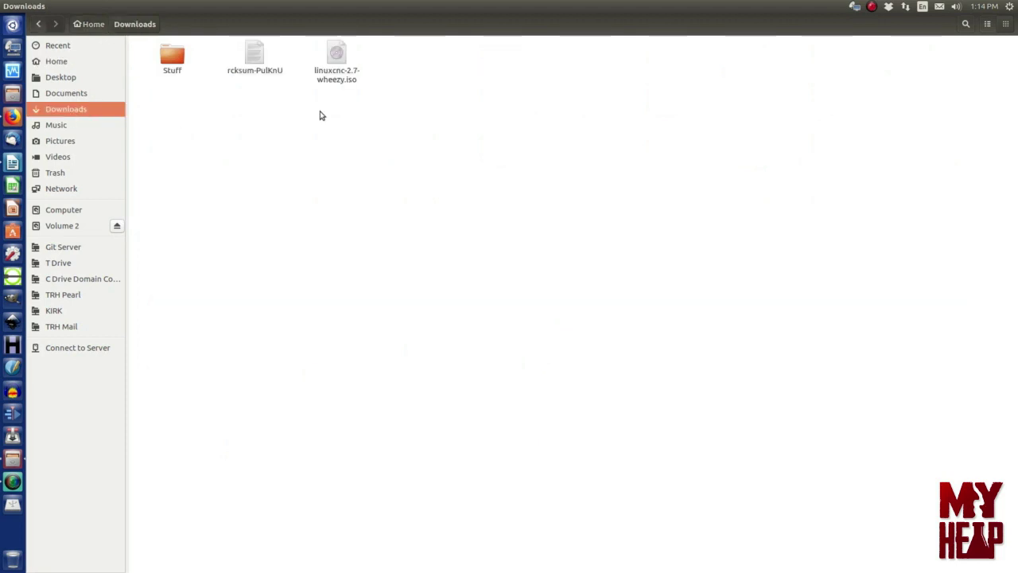
left_click(338, 61)
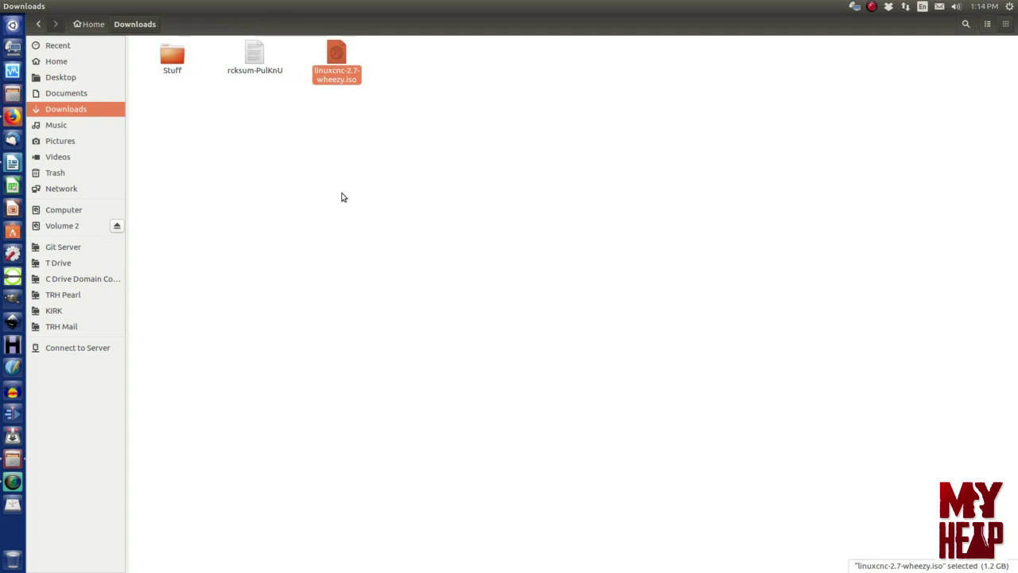
right_click(340, 50)
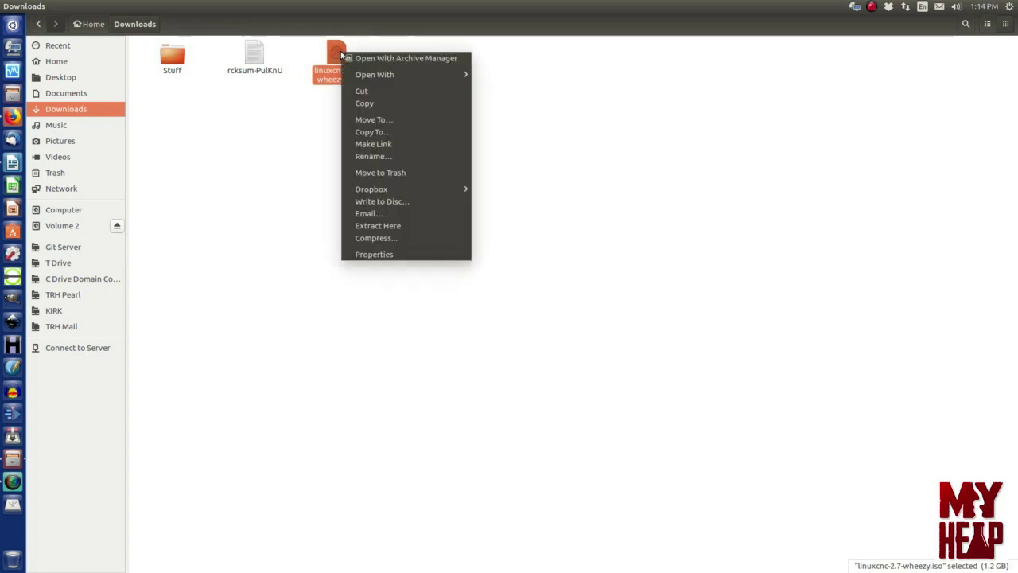
left_click(400, 201)
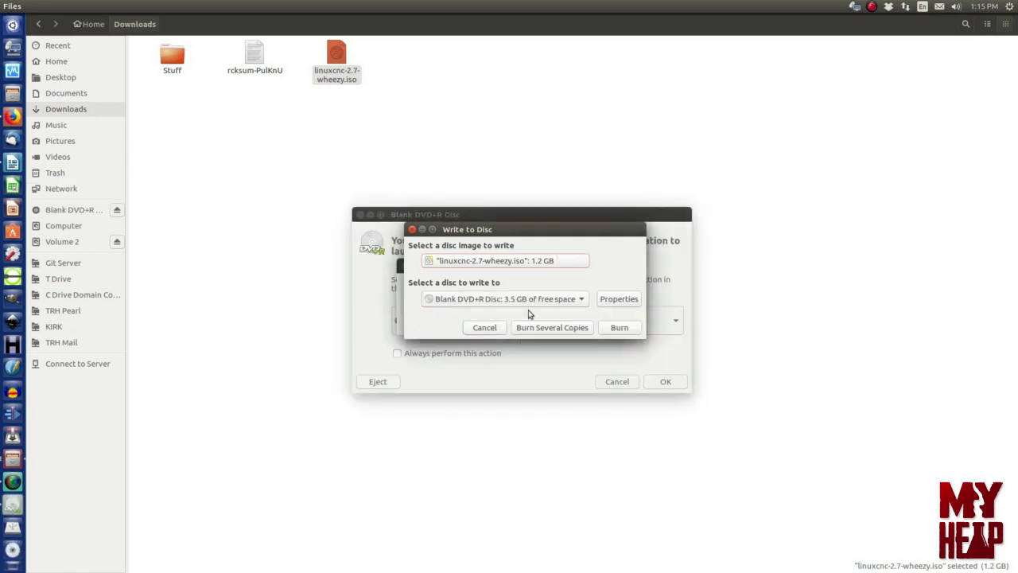
left_click(620, 383)
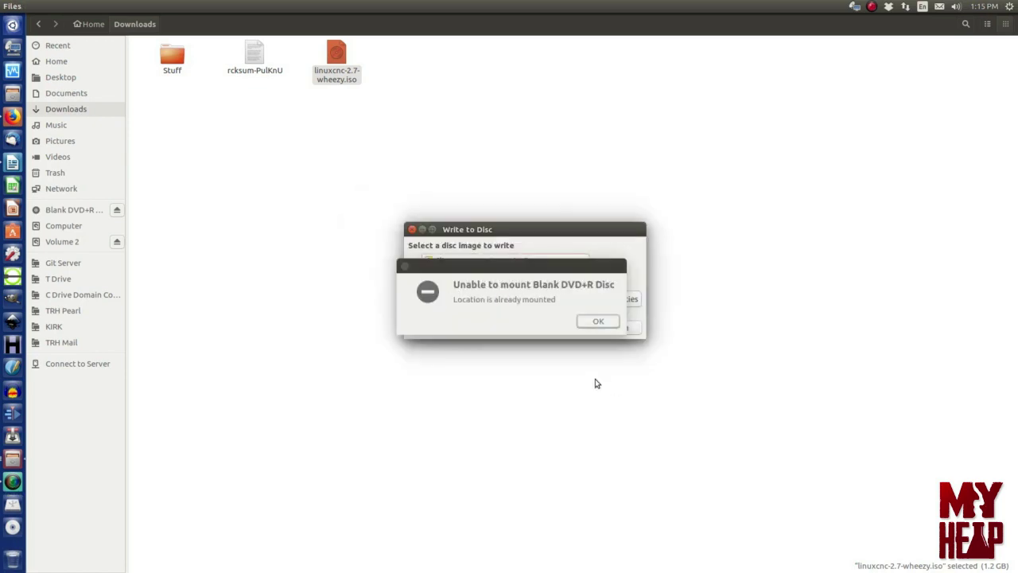
left_click(597, 326)
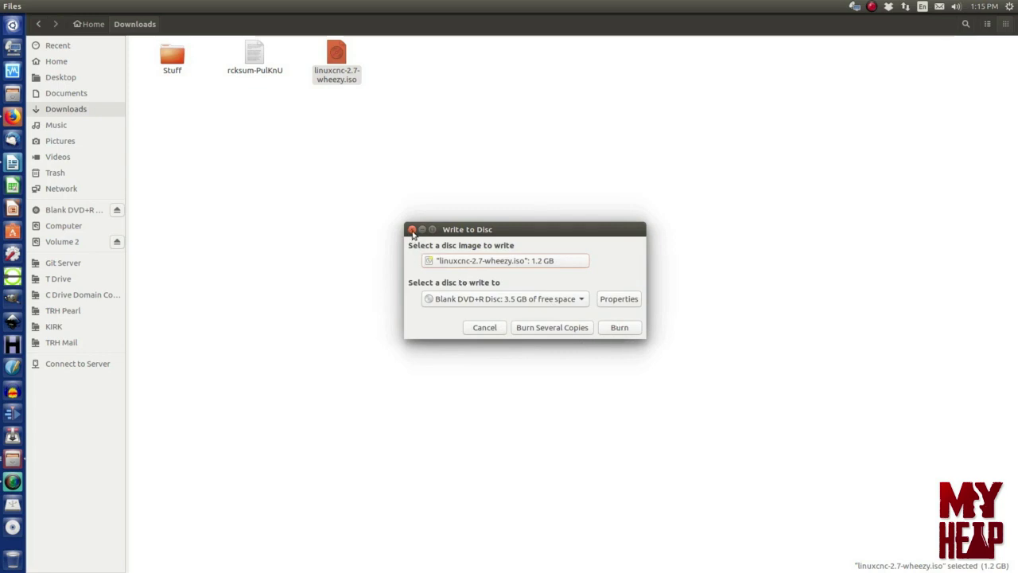
left_click(484, 328)
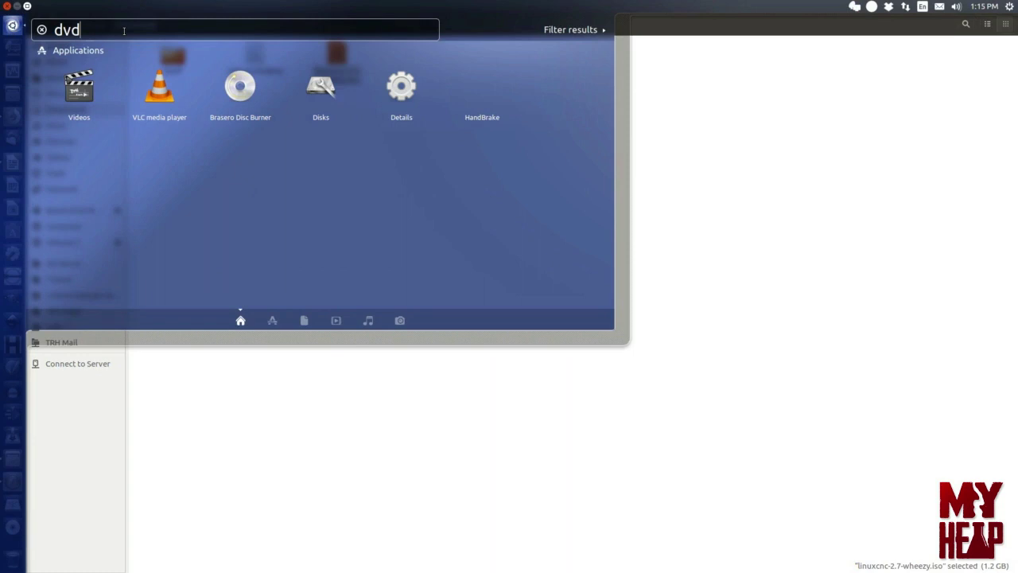
In Brasero, pick linuxcnc-2.7-wheezy.iso as the image to burn, then cancel the burn setup
left_click(247, 94)
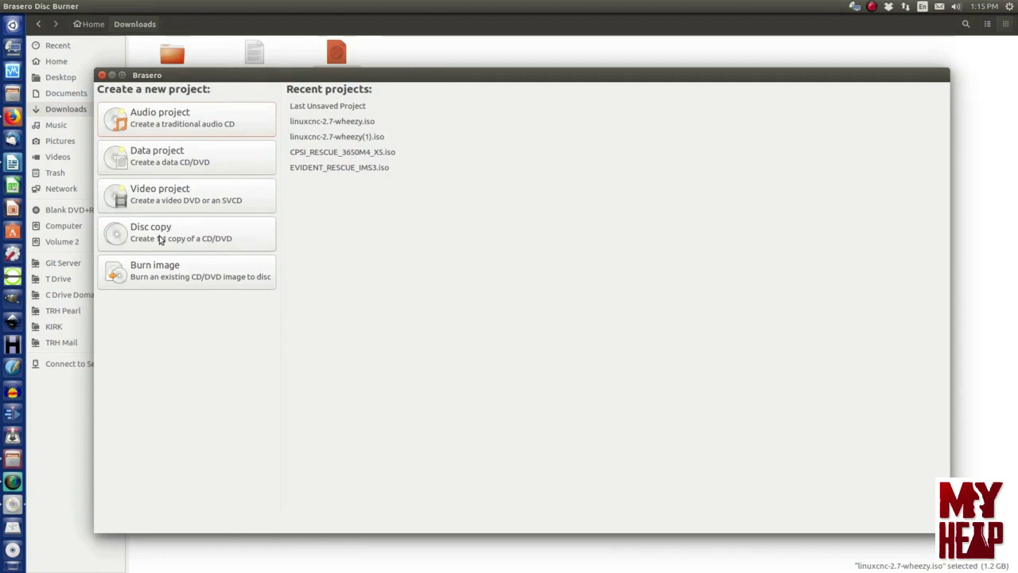
left_click(168, 276)
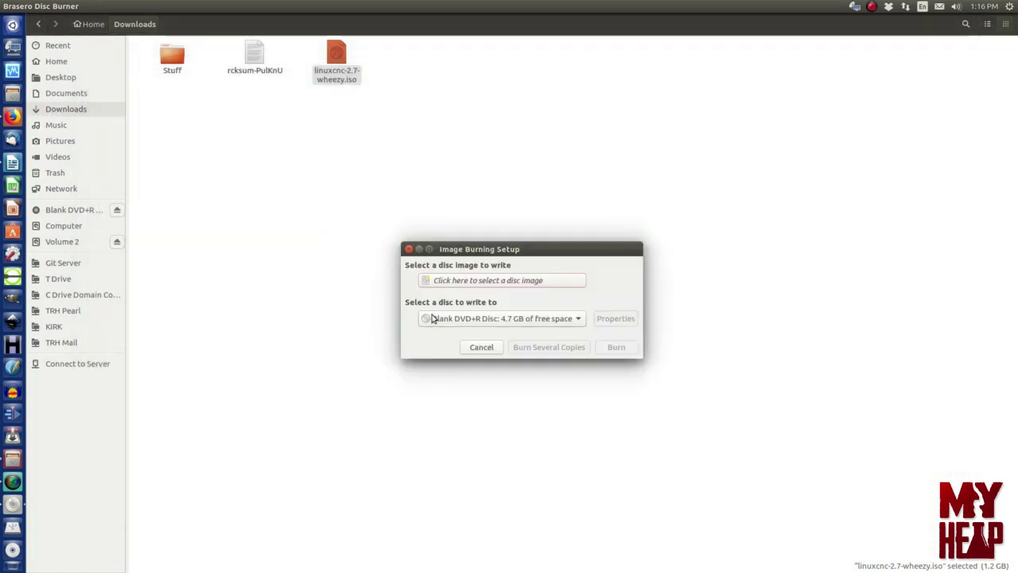
left_click(476, 281)
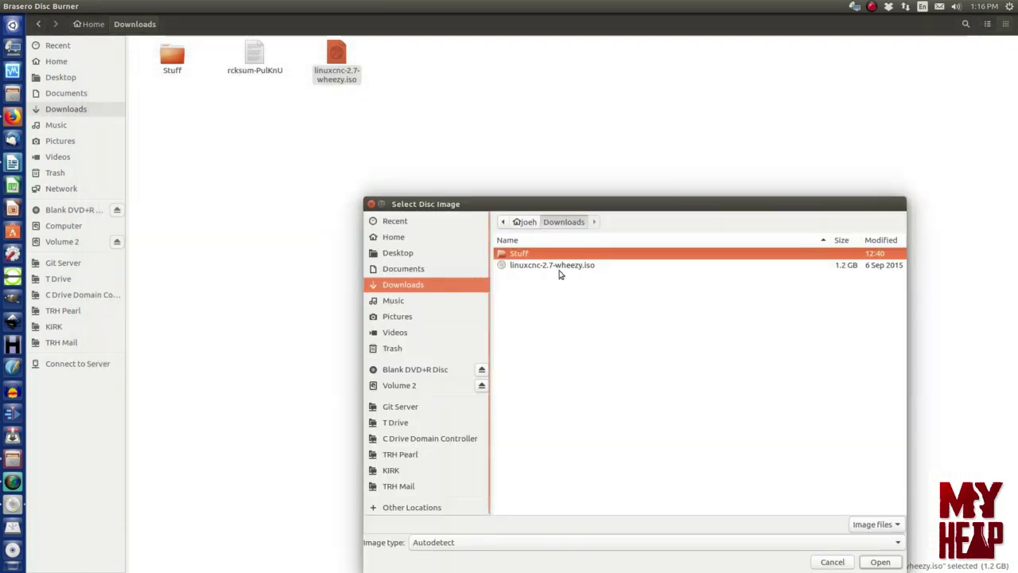
left_click(559, 267)
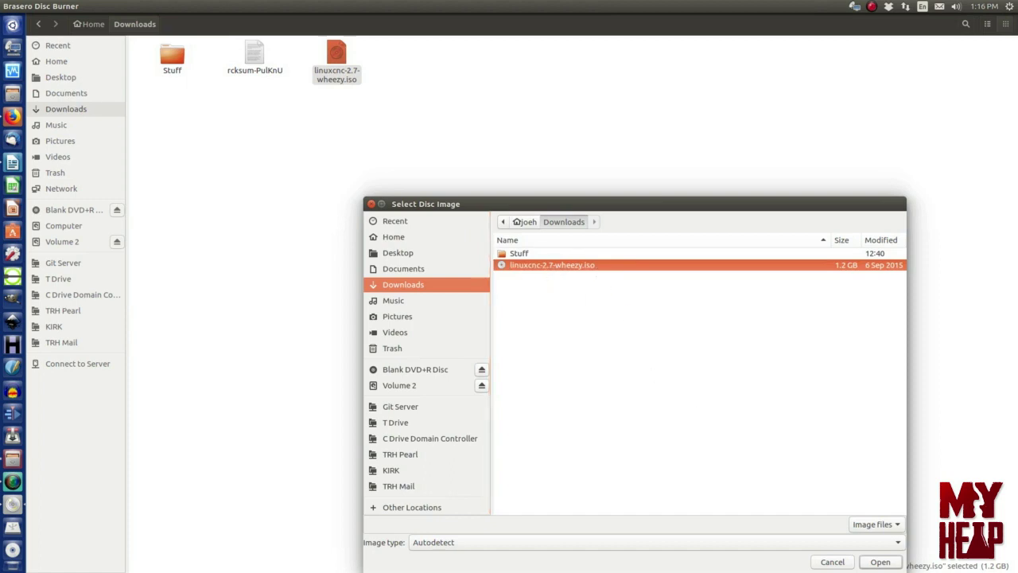
left_click(882, 562)
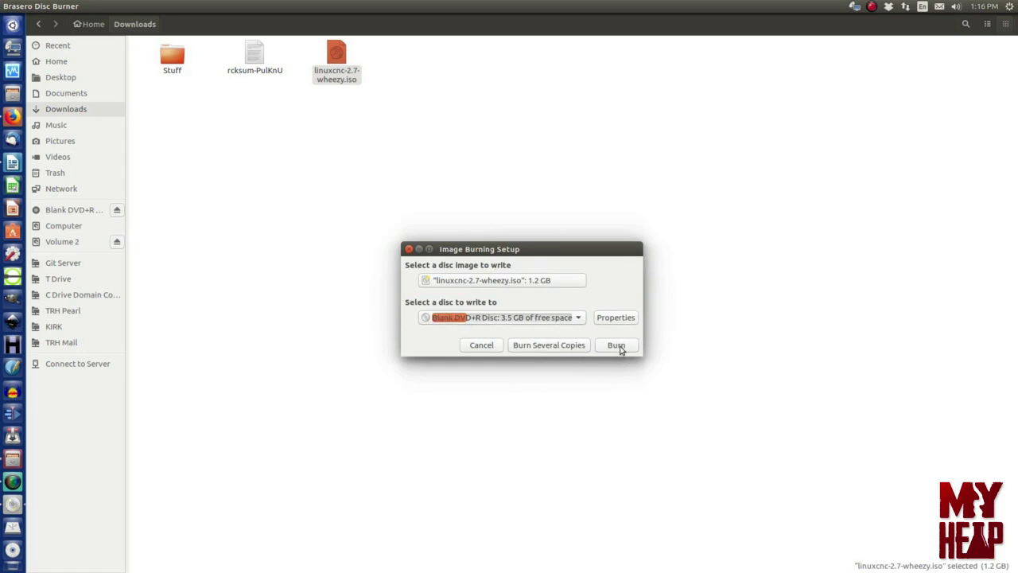
left_click_drag(551, 251, 513, 188)
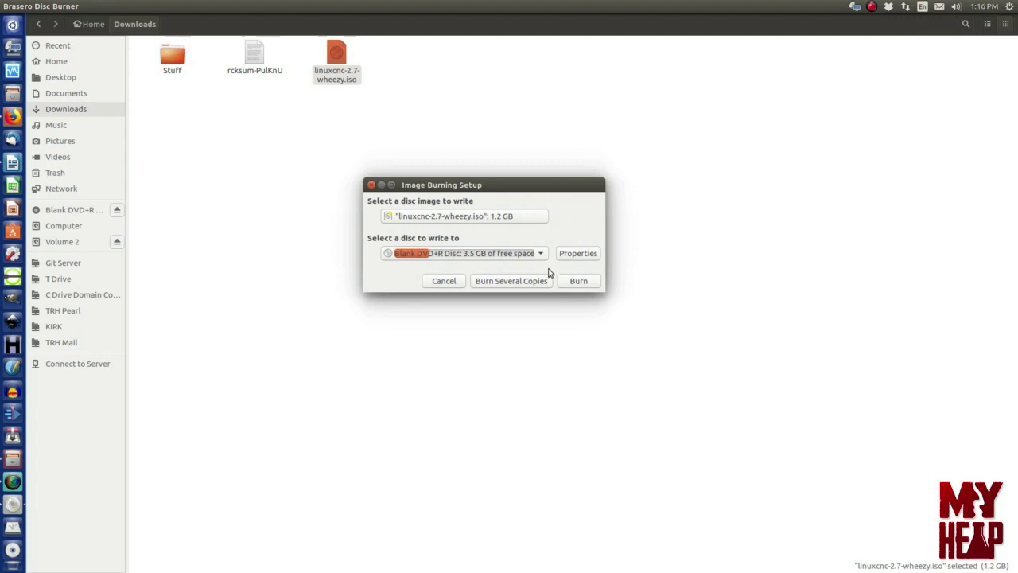
left_click(370, 185)
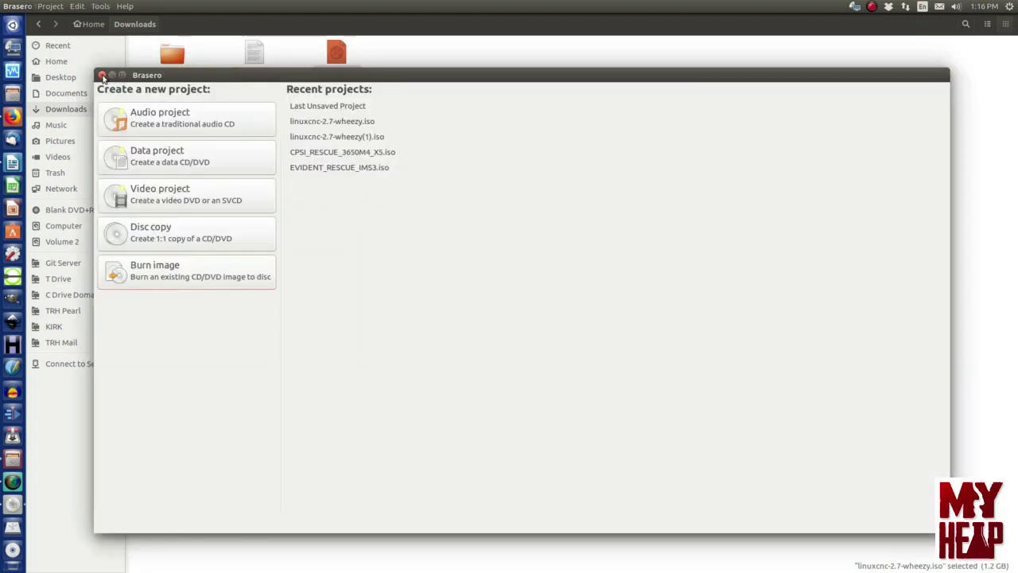
Close Brasero and launch Startup Disk Creator from the Dash search
left_click(102, 76)
left_click(322, 139)
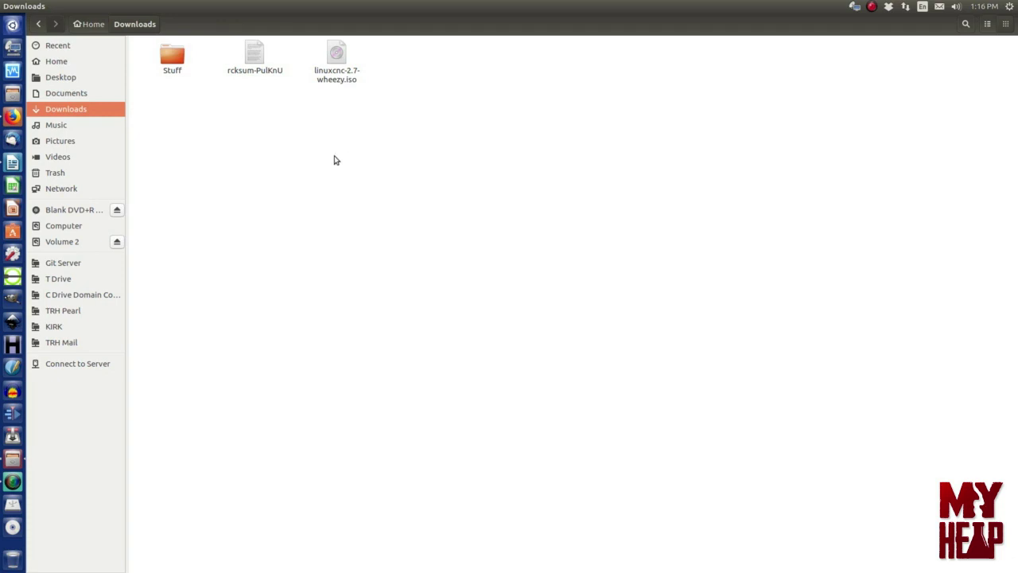
left_click(12, 25)
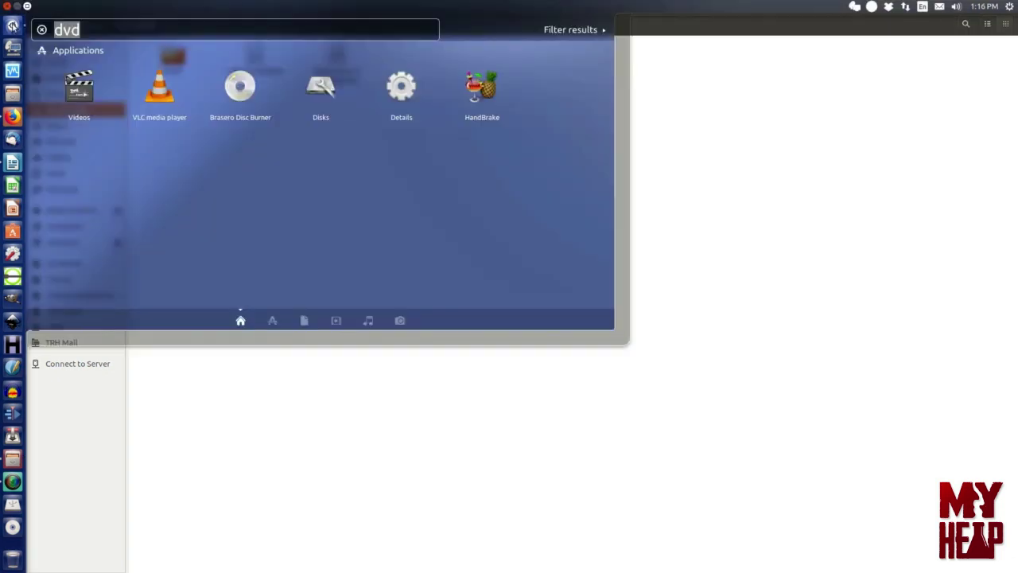
key("BackSpace")
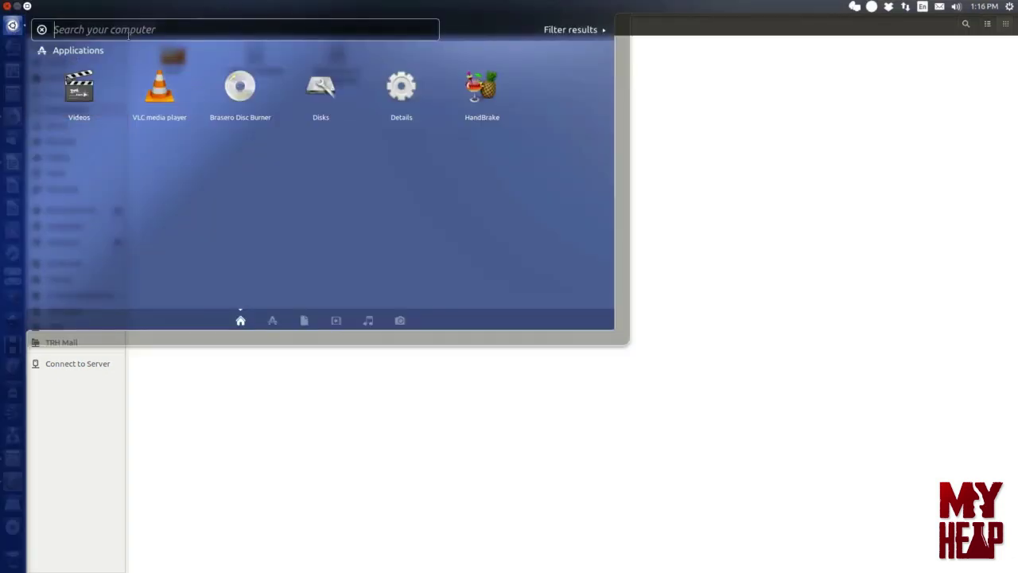
type("boo")
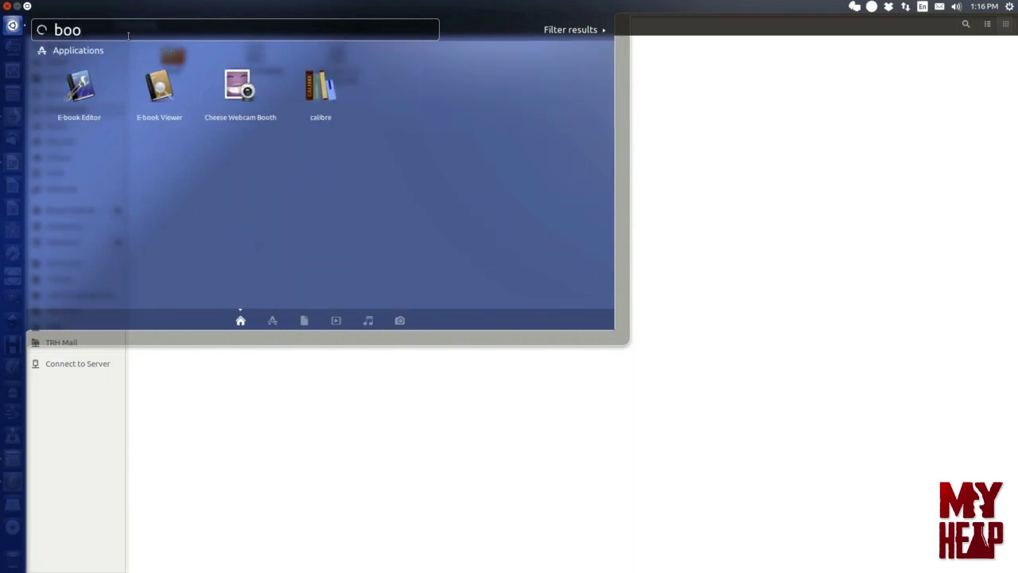
key("BackSpace")
key("BackSpace")
key("BackSpace")
type("st")
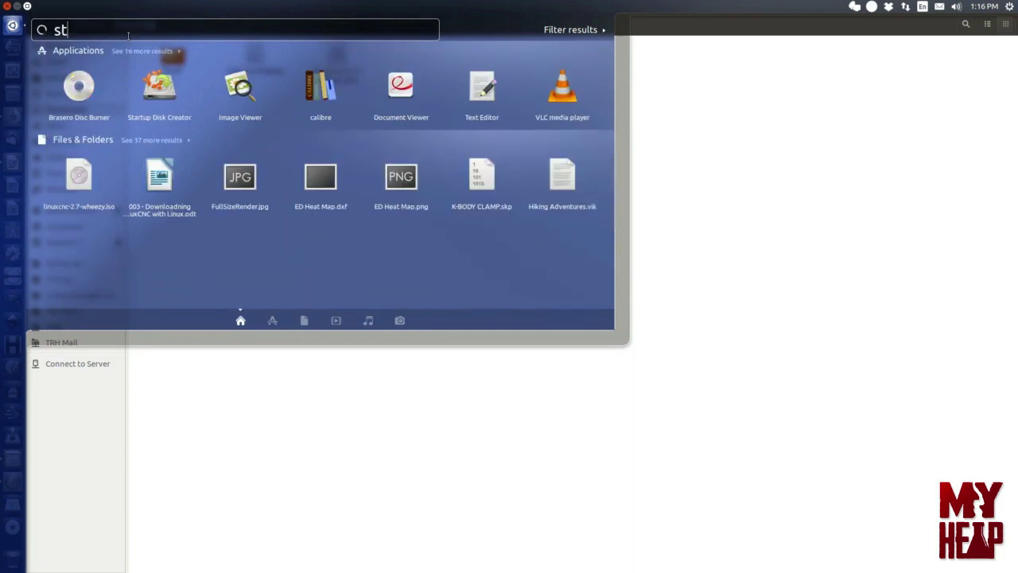
type("a")
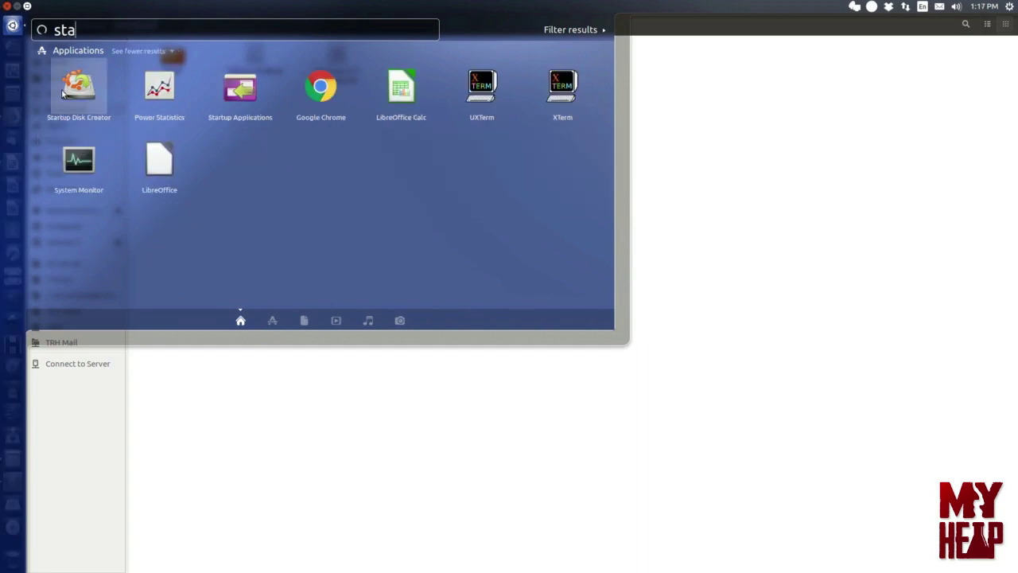
key("Escape")
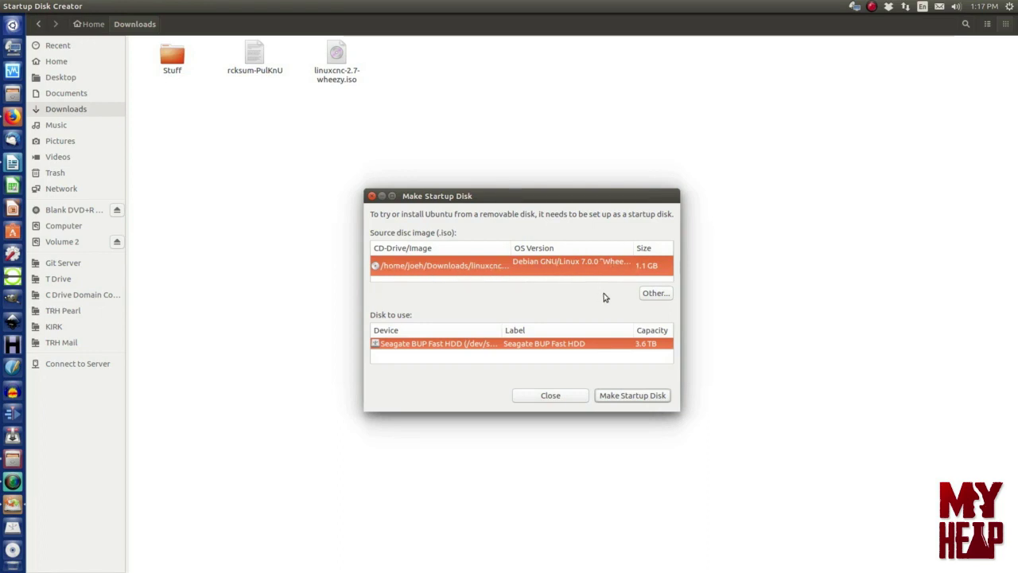
Load linuxcnc-2.7-wheezy.iso from Downloads as the source disc image, then return to Firefox
left_click(654, 292)
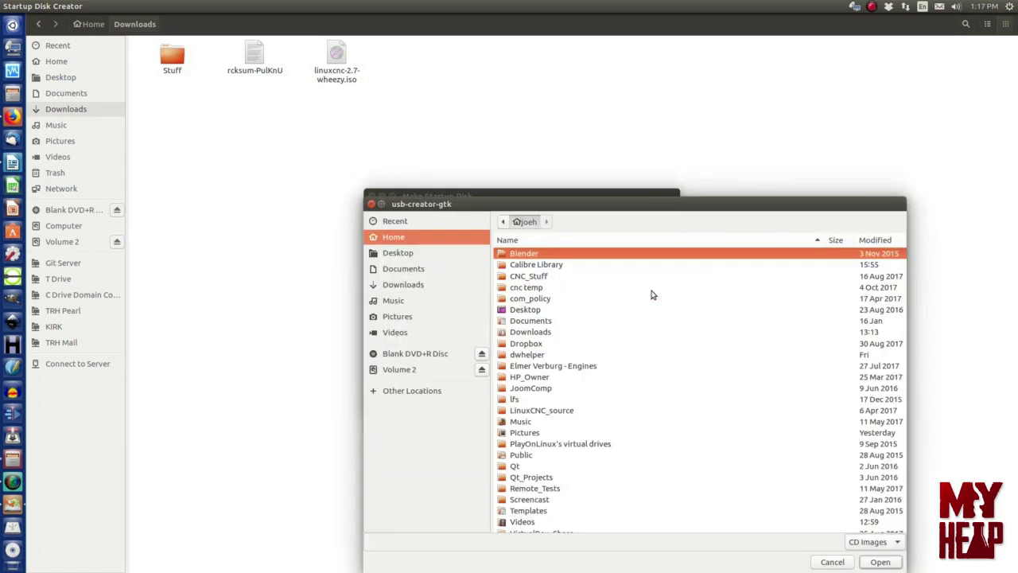
left_click(417, 288)
left_click(549, 266)
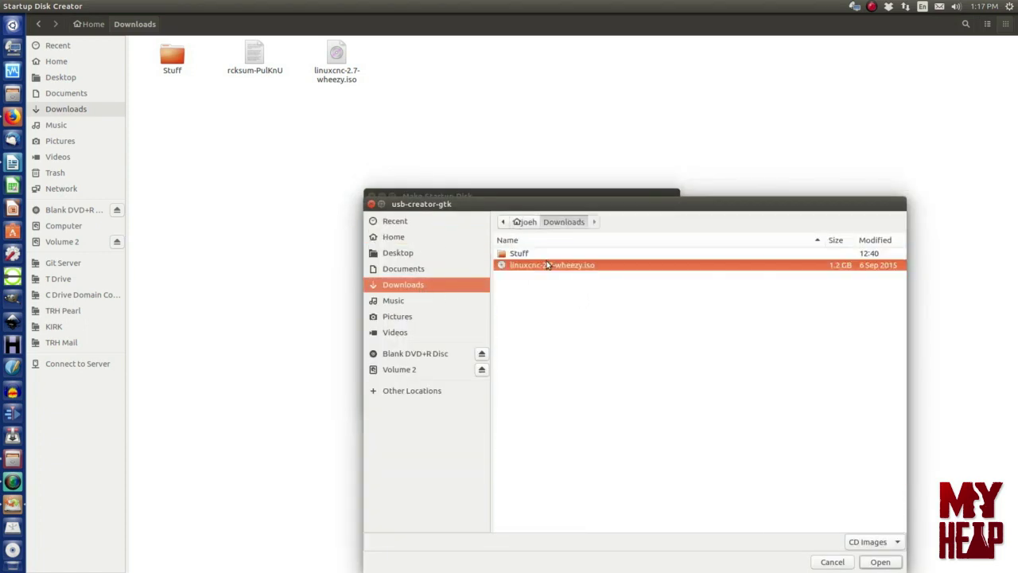
left_click(880, 561)
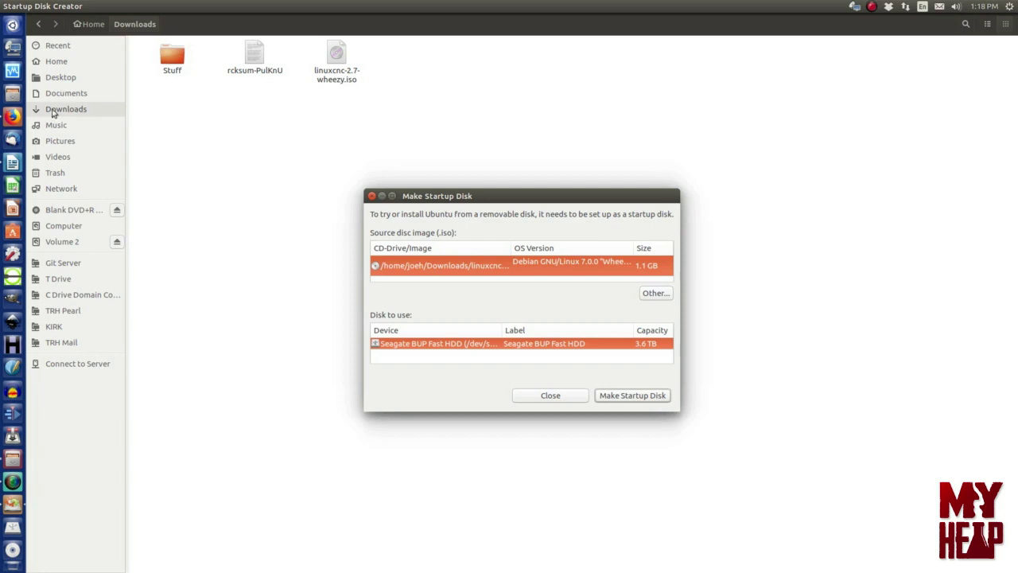
left_click(13, 117)
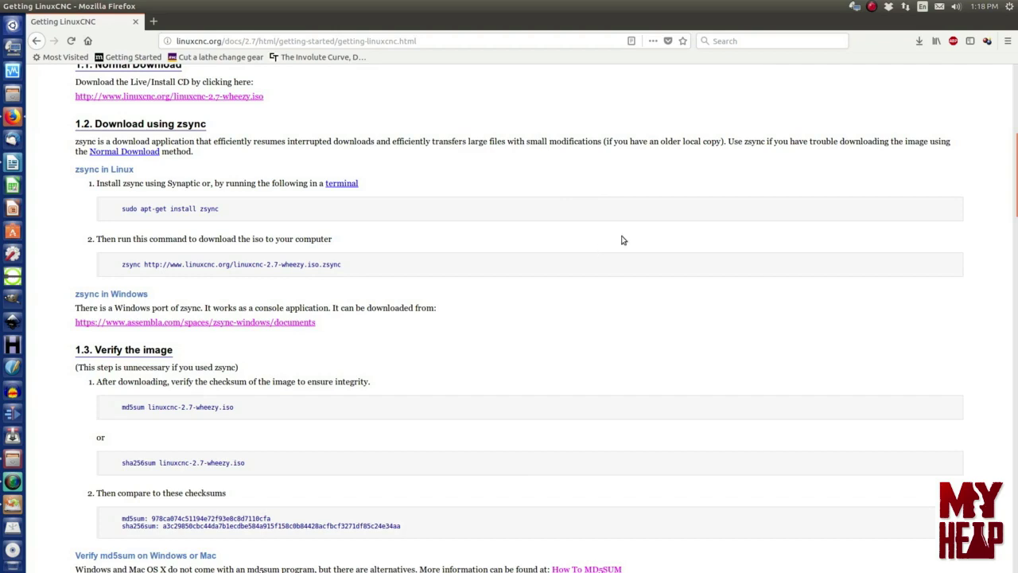
scroll(622, 240, "up", 5)
scroll(622, 240, "up", 2)
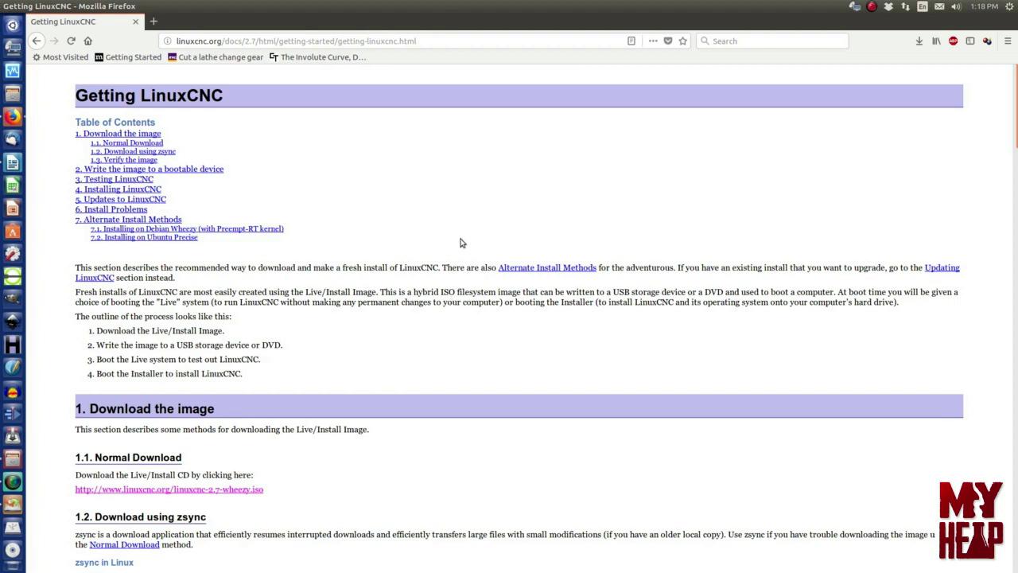
scroll(566, 183, "down", 4)
scroll(568, 188, "up", 4)
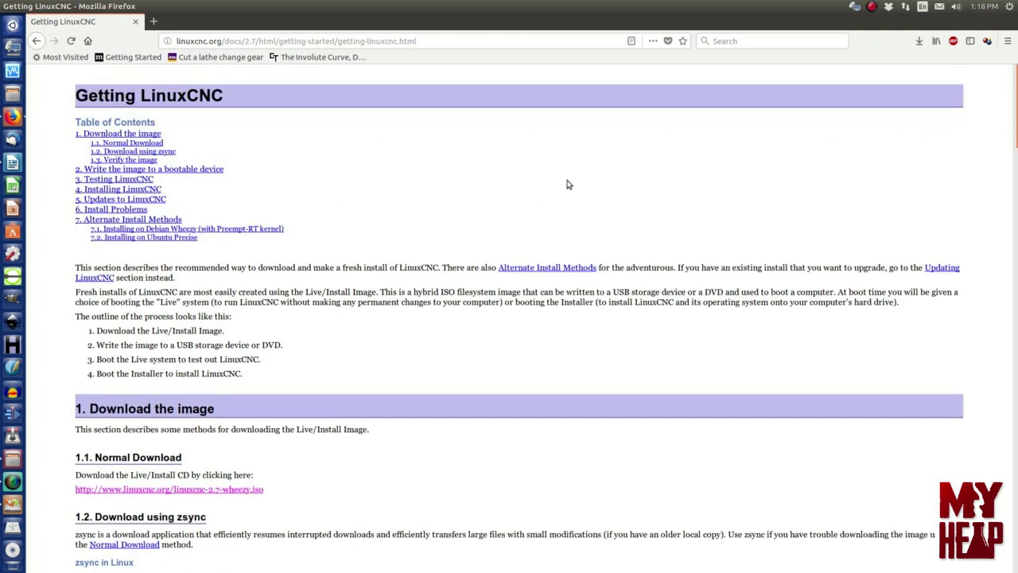
Go back to linuxcnc.org and open the Documentation page listing manuals 2.7 down to 2.0
left_click(36, 41)
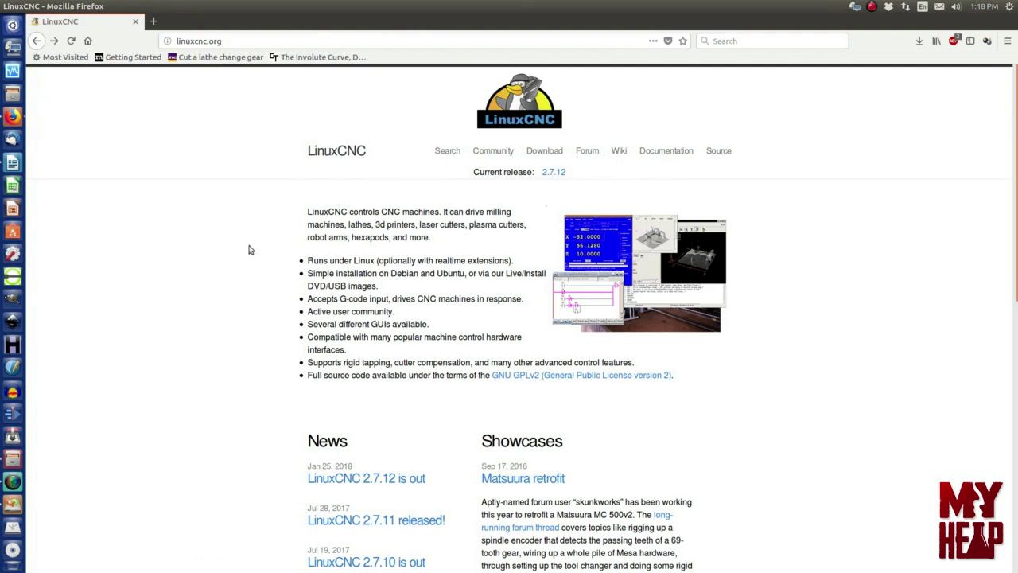
scroll(248, 250, "down", 1)
scroll(248, 249, "up", 1)
left_click(671, 154)
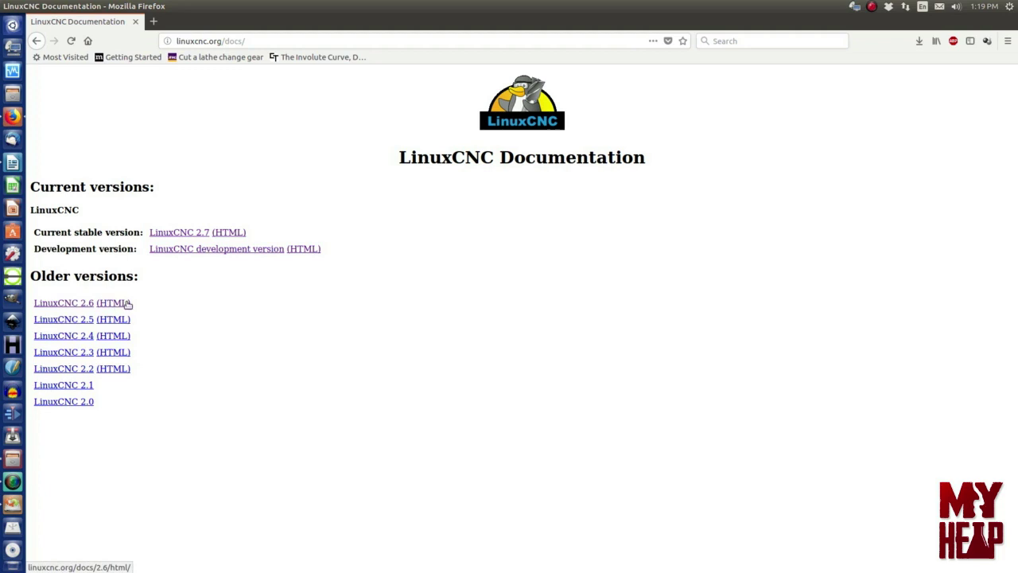
Browse the LinuxCNC community wiki's knowledge base, then return to the linuxcnc.org home page
left_click(36, 41)
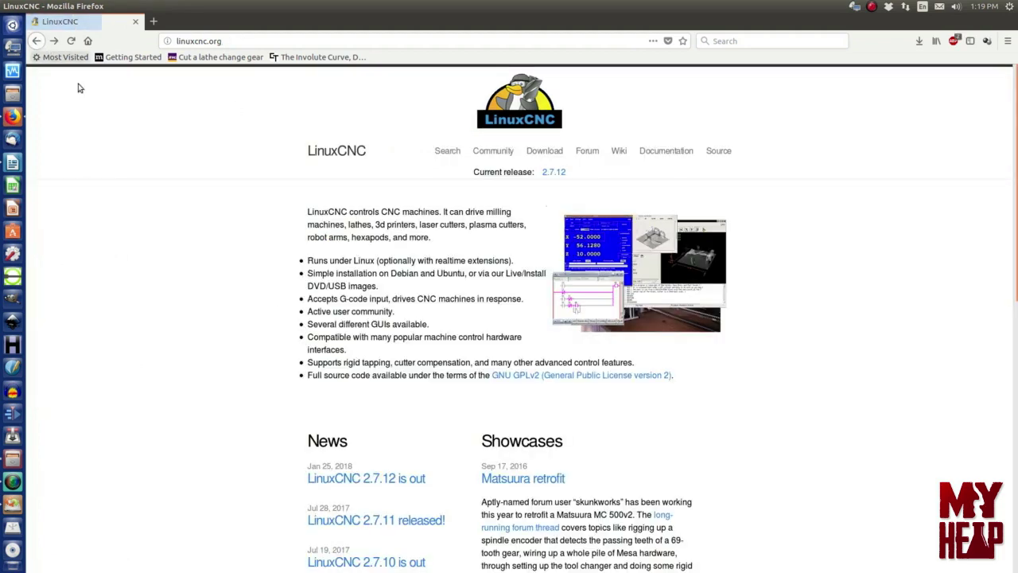
left_click(619, 151)
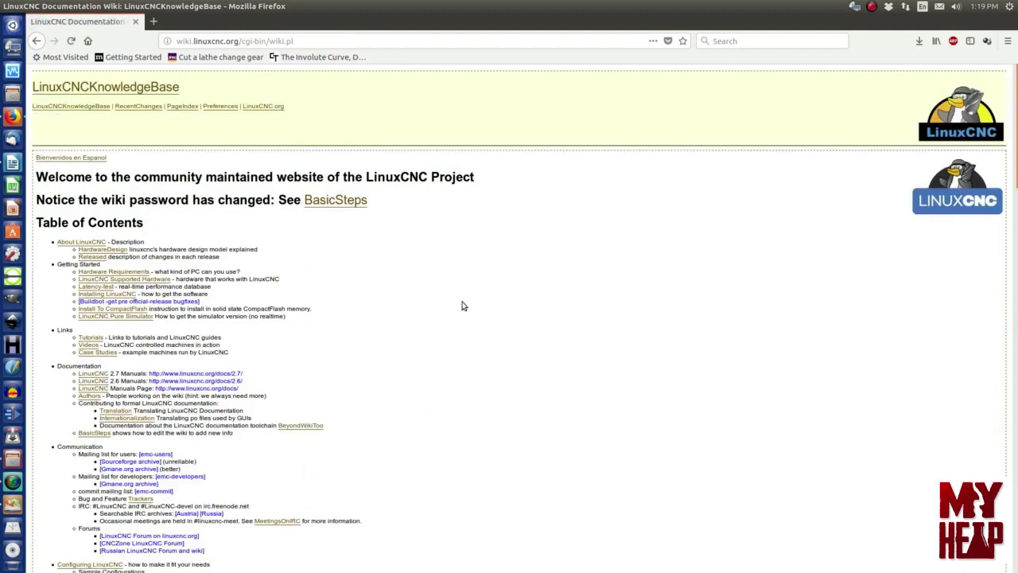
scroll(469, 306, "down", 5)
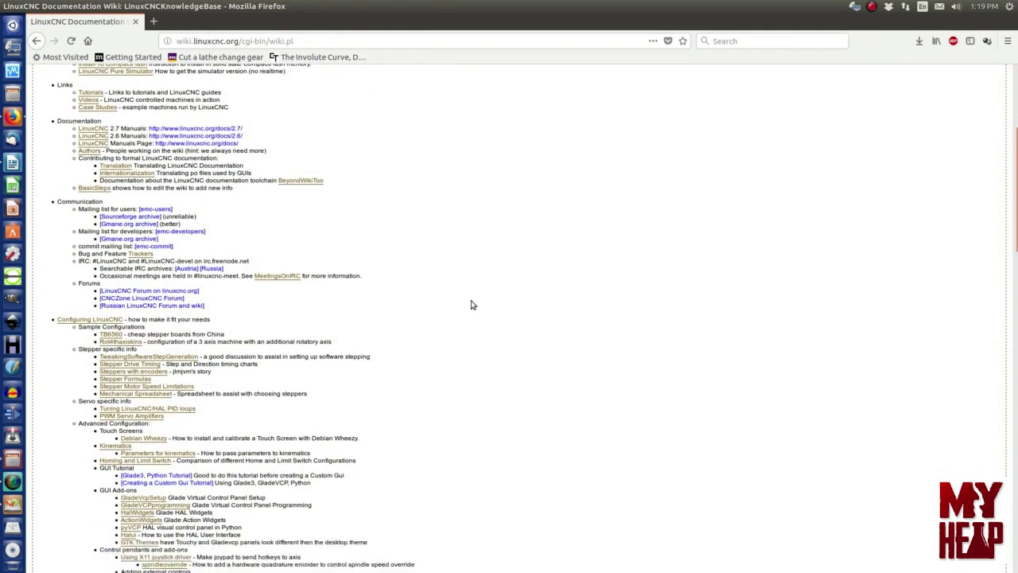
scroll(471, 305, "down", 8)
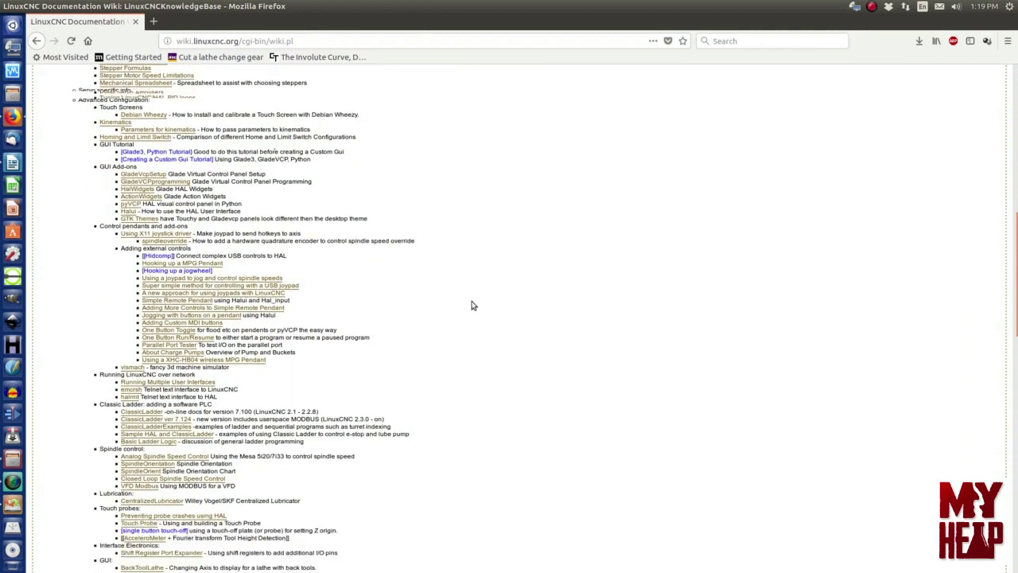
scroll(471, 304, "down", 5)
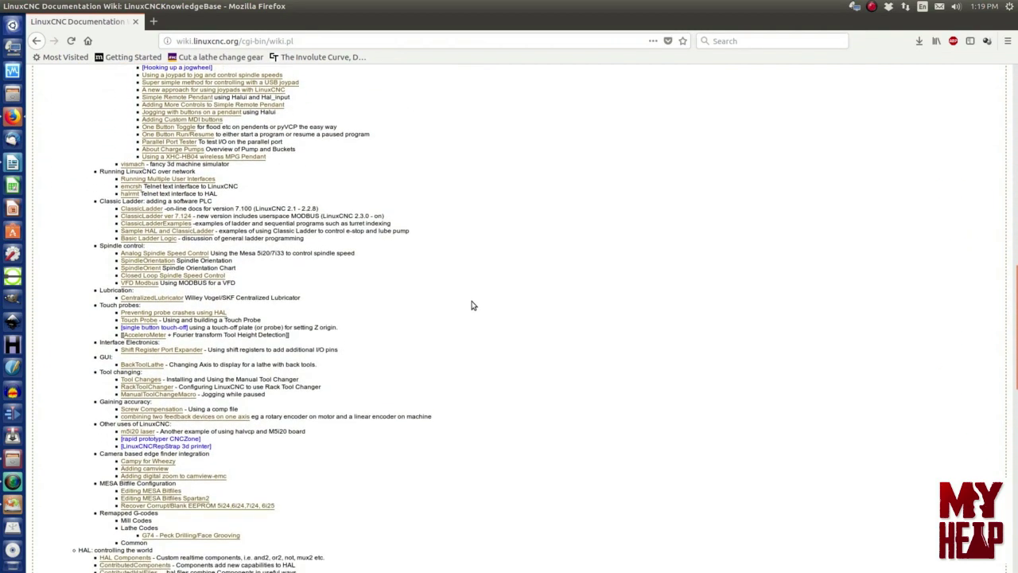
scroll(471, 305, "down", 10)
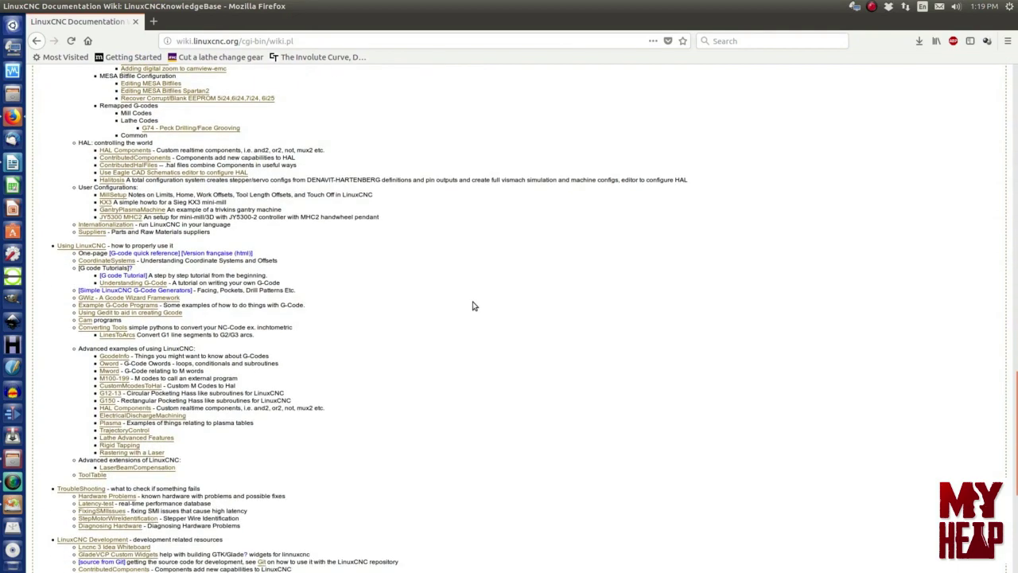
scroll(473, 306, "down", 8)
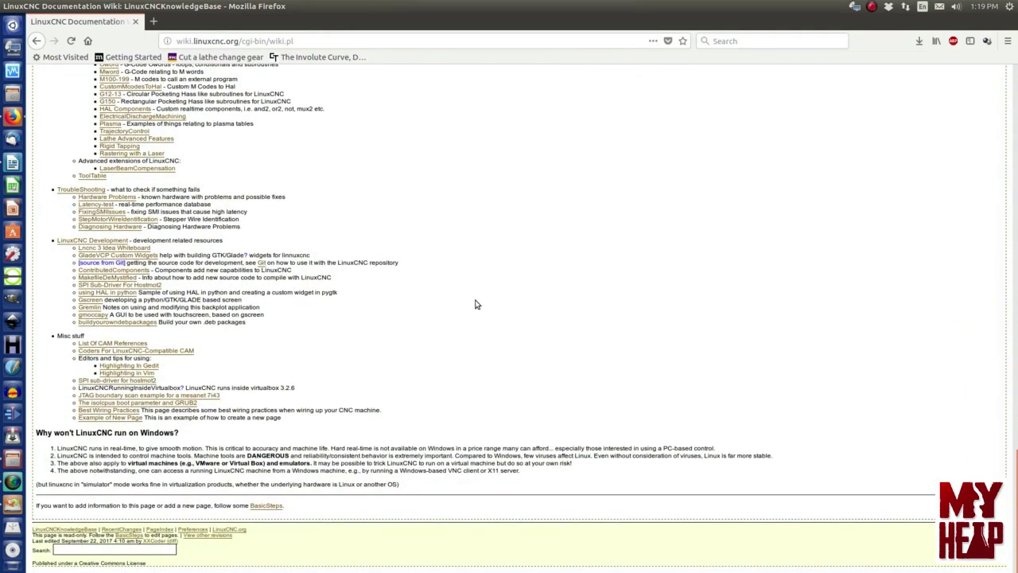
scroll(474, 299, "up", 17)
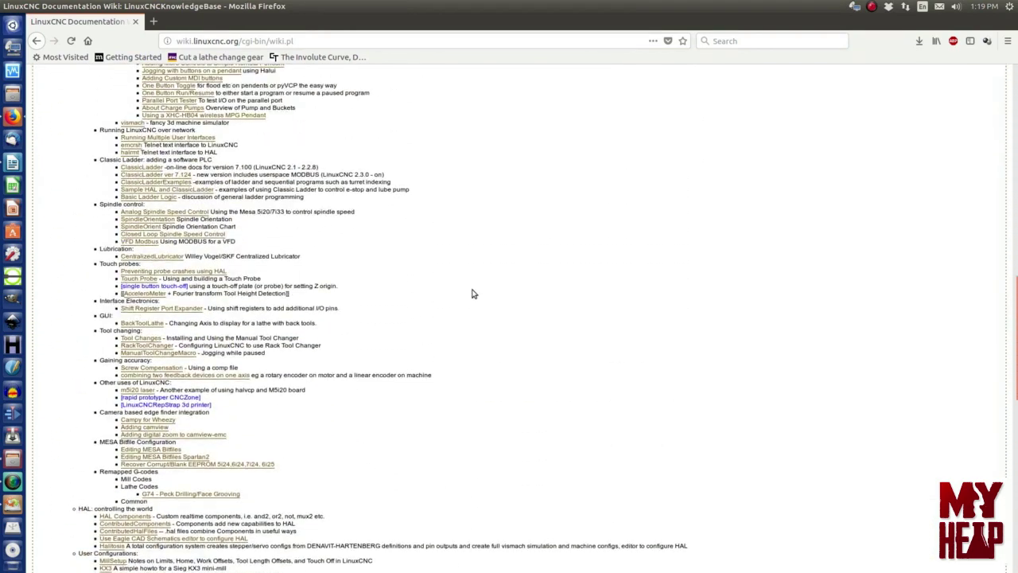
scroll(472, 294, "up", 12)
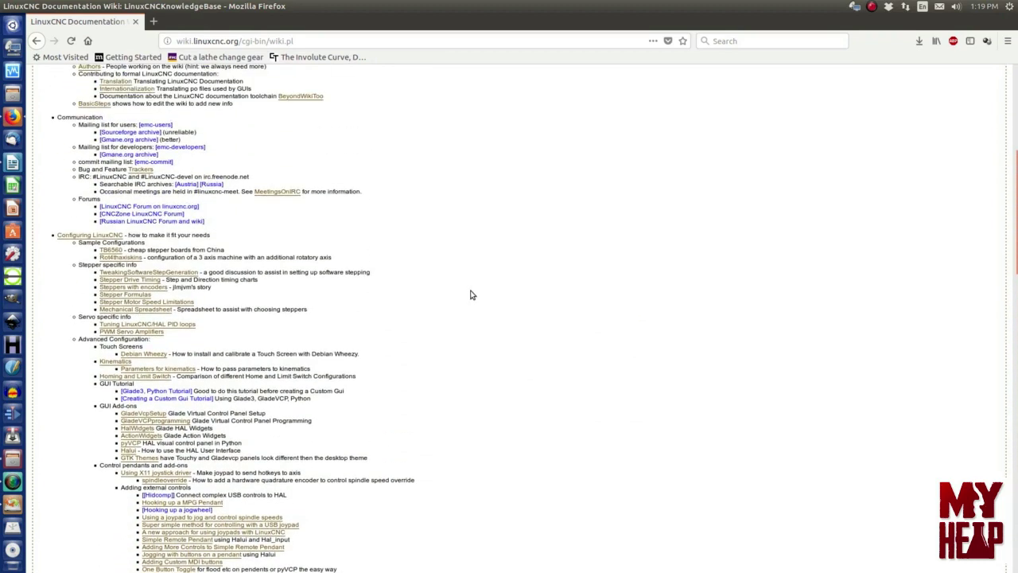
scroll(471, 295, "up", 8)
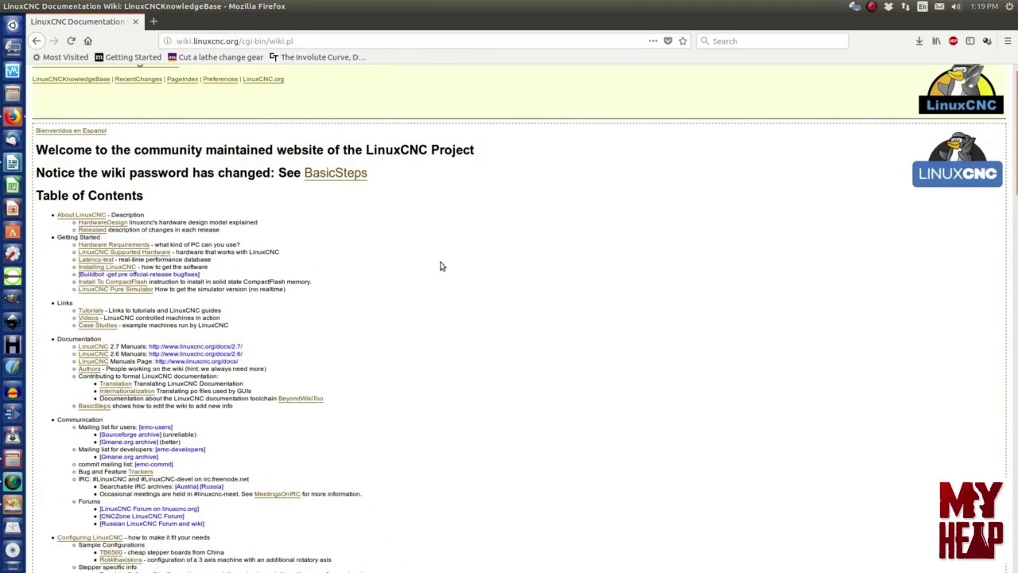
scroll(389, 293, "down", 2)
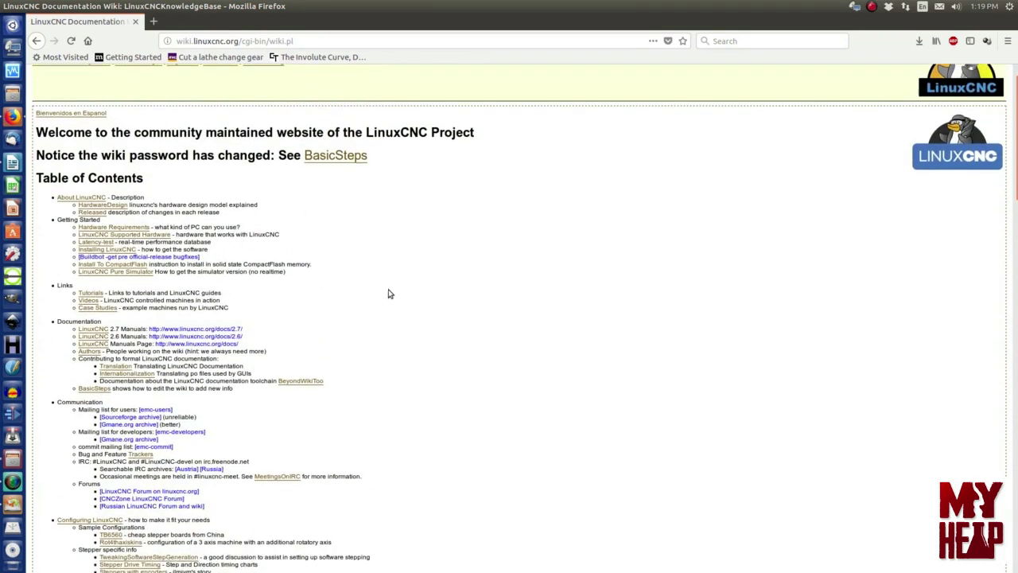
scroll(389, 293, "down", 2)
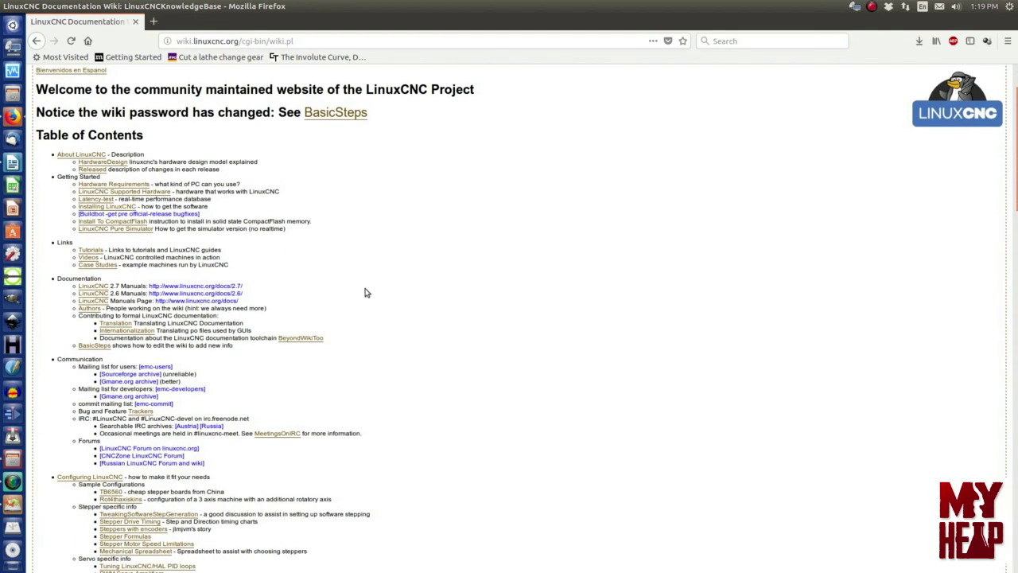
scroll(395, 319, "down", 4)
scroll(403, 315, "up", 5)
scroll(401, 312, "up", 1)
left_click(36, 40)
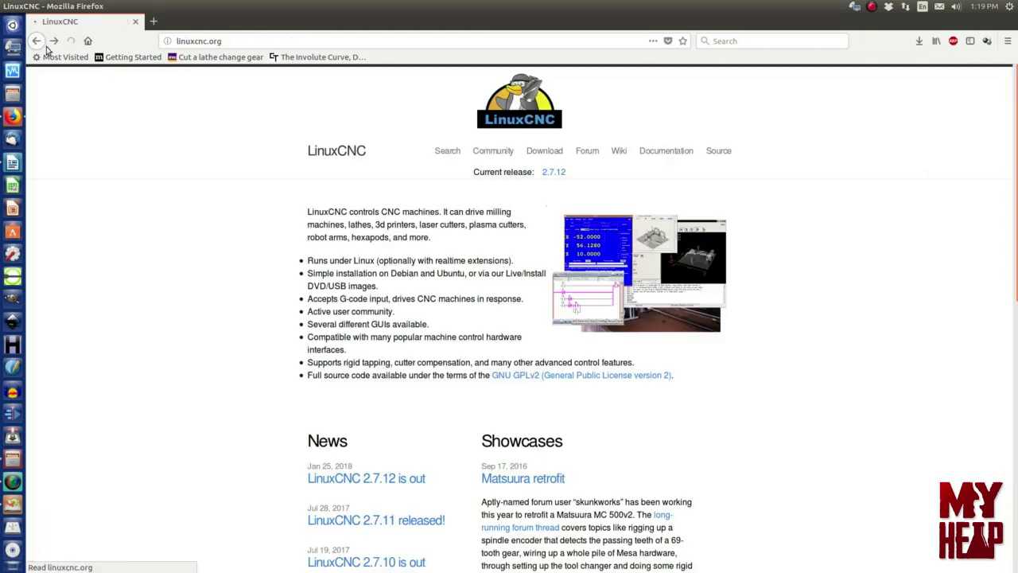
Open the LinuxCNC Forum and browse its General and Configuring categories, then return to the top
left_click(588, 151)
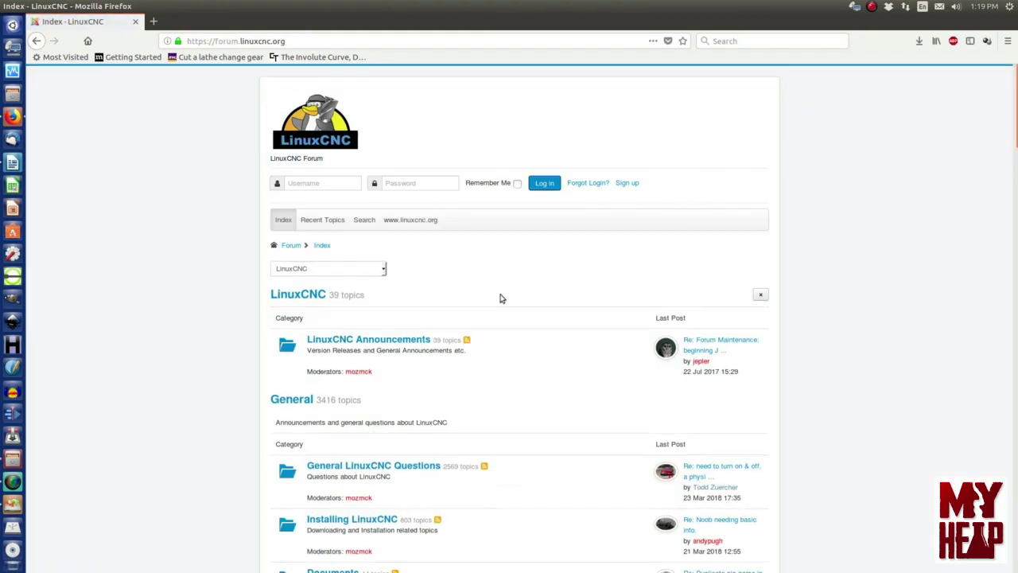
scroll(263, 325, "down", 5)
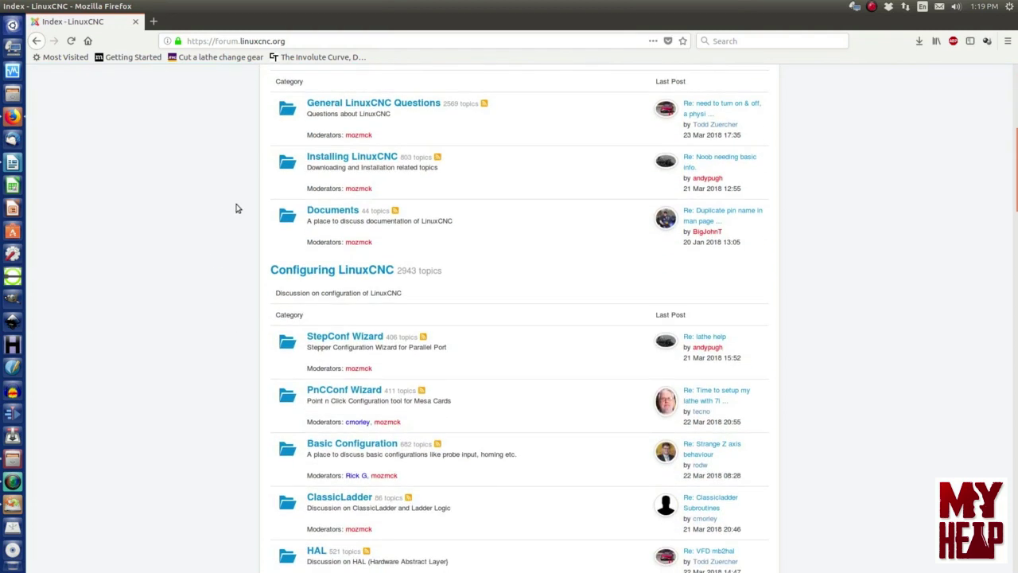
scroll(227, 382, "down", 5)
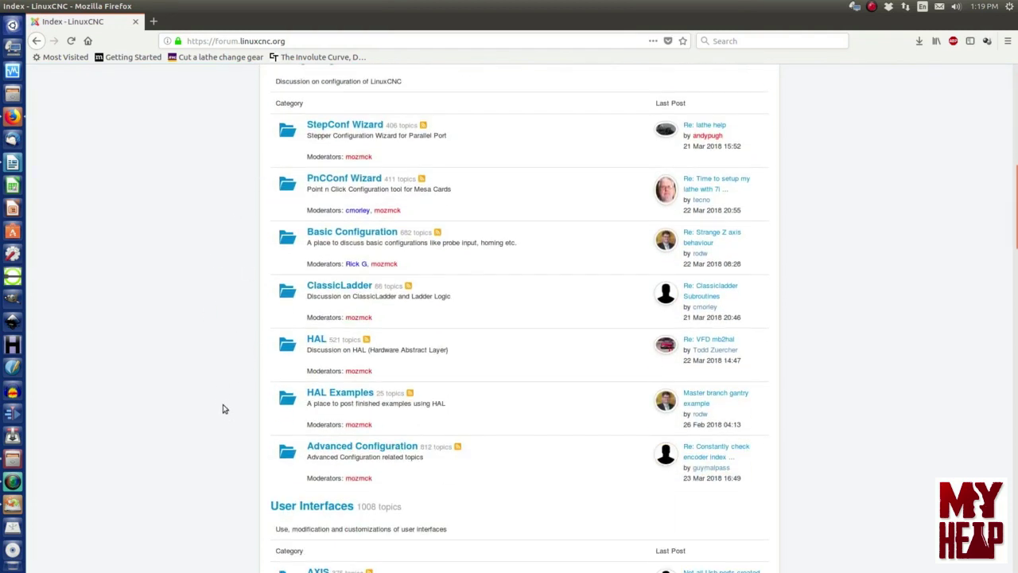
scroll(217, 366, "up", 10)
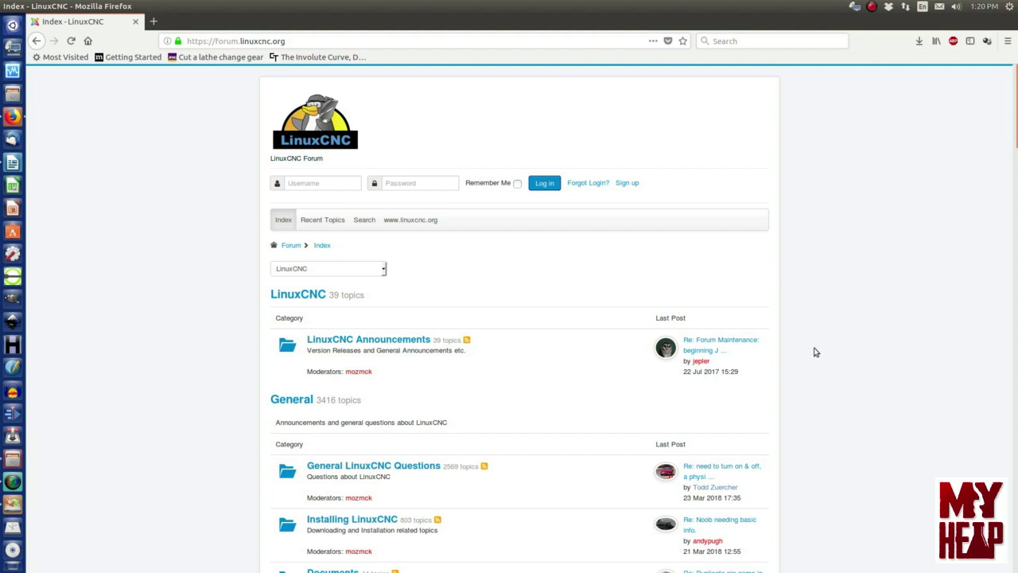
scroll(820, 348, "down", 3)
scroll(820, 348, "down", 3)
scroll(845, 351, "up", 1)
scroll(845, 351, "up", 5)
Go back to the linuxcnc.org home page showing current release 2.7.12
left_click(36, 41)
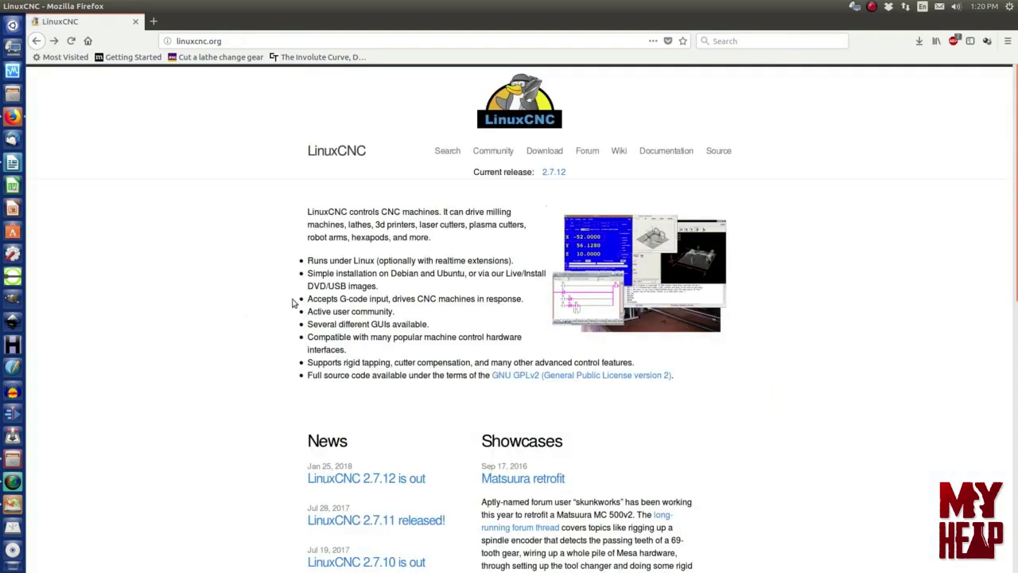